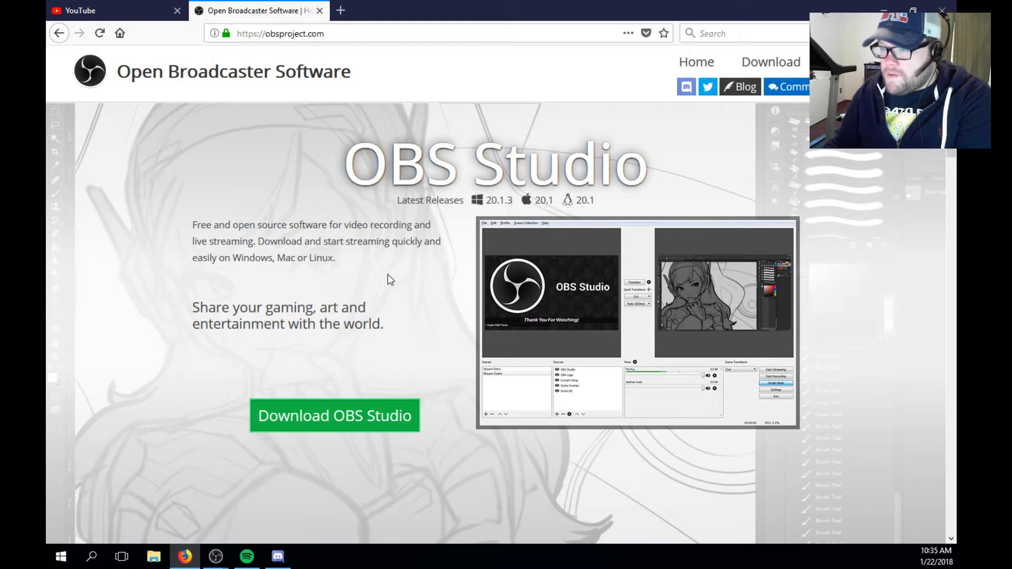
Look over the features on the OBS Studio home page and switch to the OBS window.
scroll(376, 288, "down", 10)
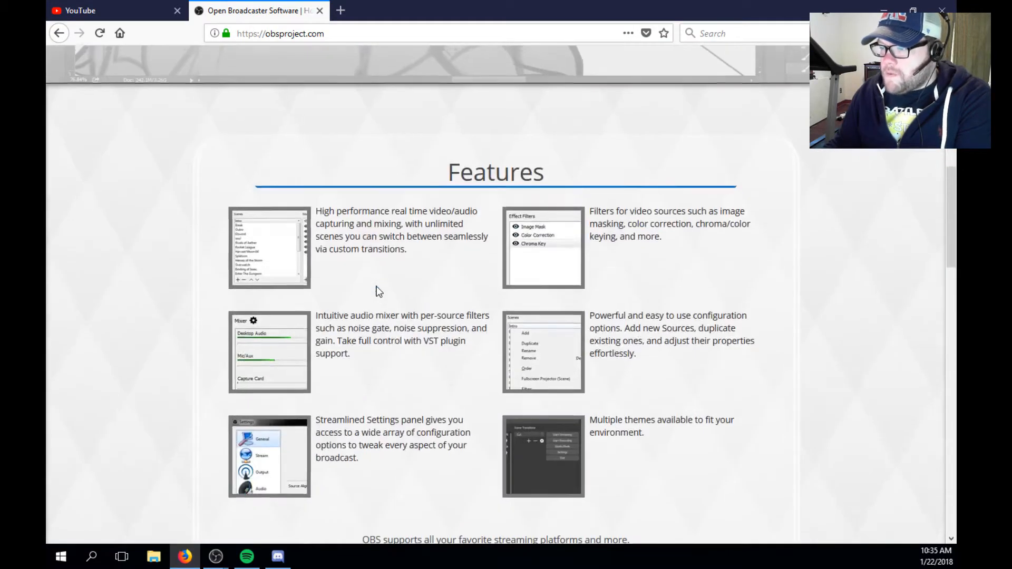
scroll(378, 287, "up", 10)
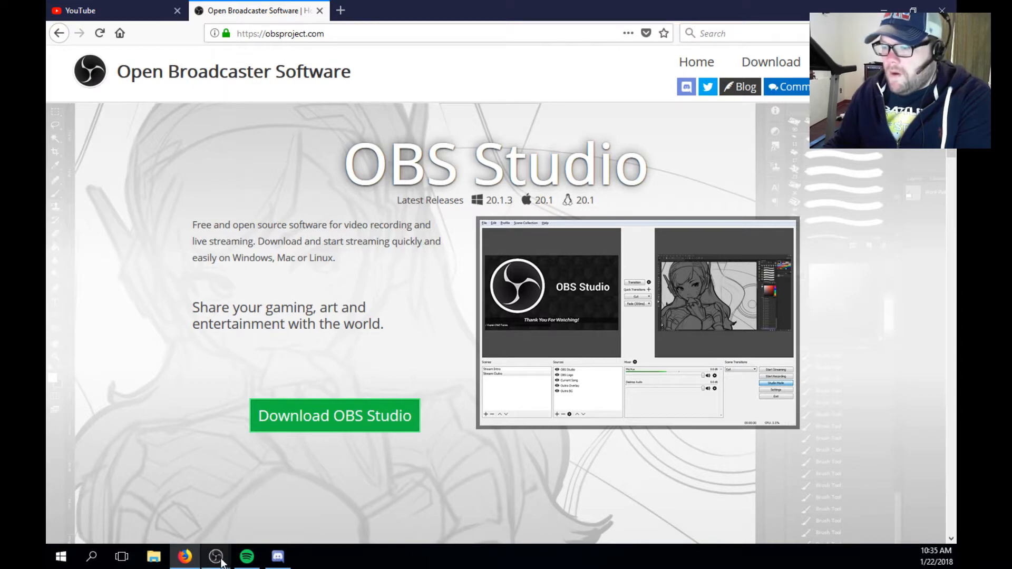
mouse_move(221, 562)
left_click(263, 458)
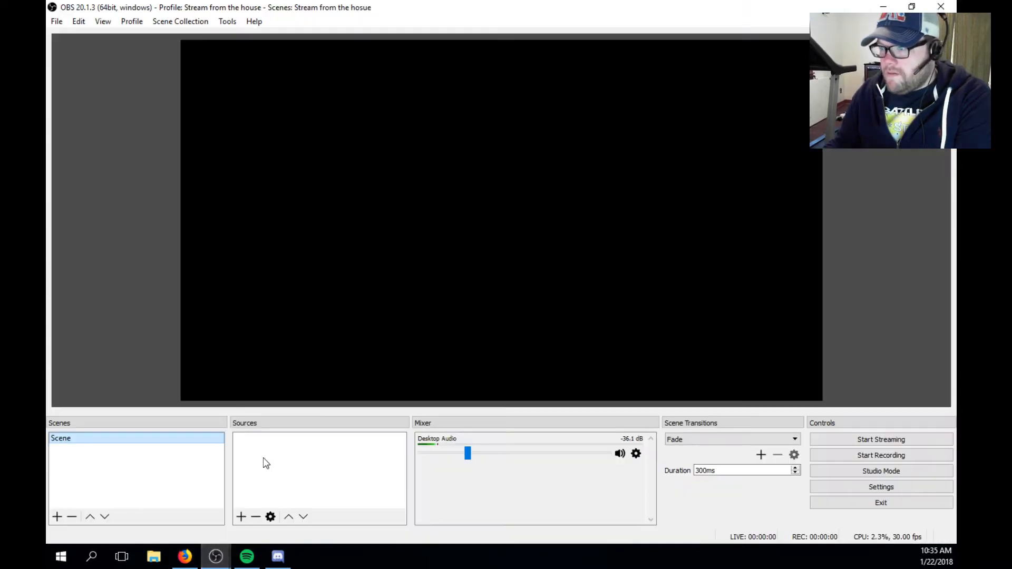
Turn Studio Mode on to view its dual preview layout, and return to the single preview.
left_click(869, 473)
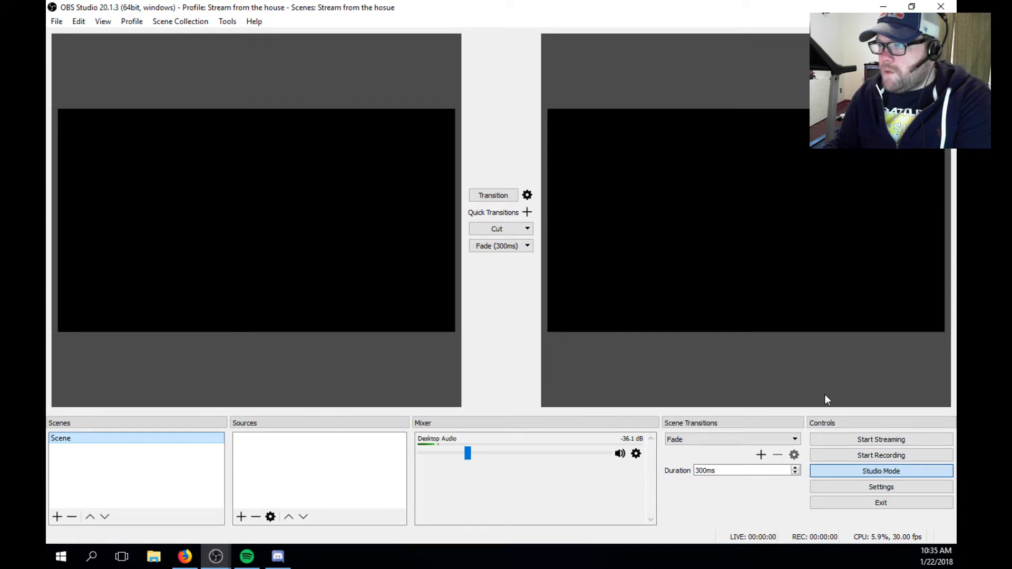
left_click(880, 470)
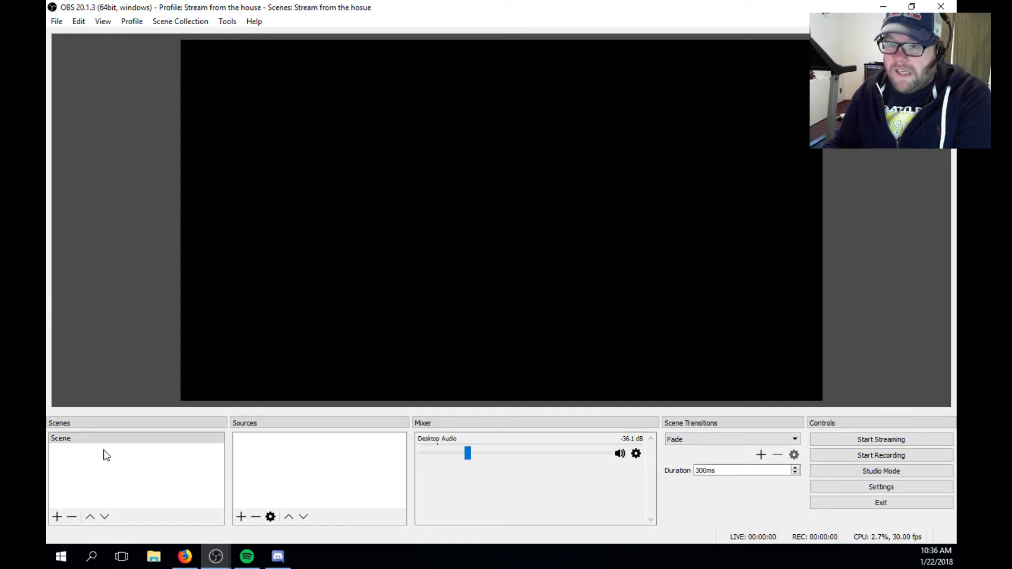
left_click(84, 440)
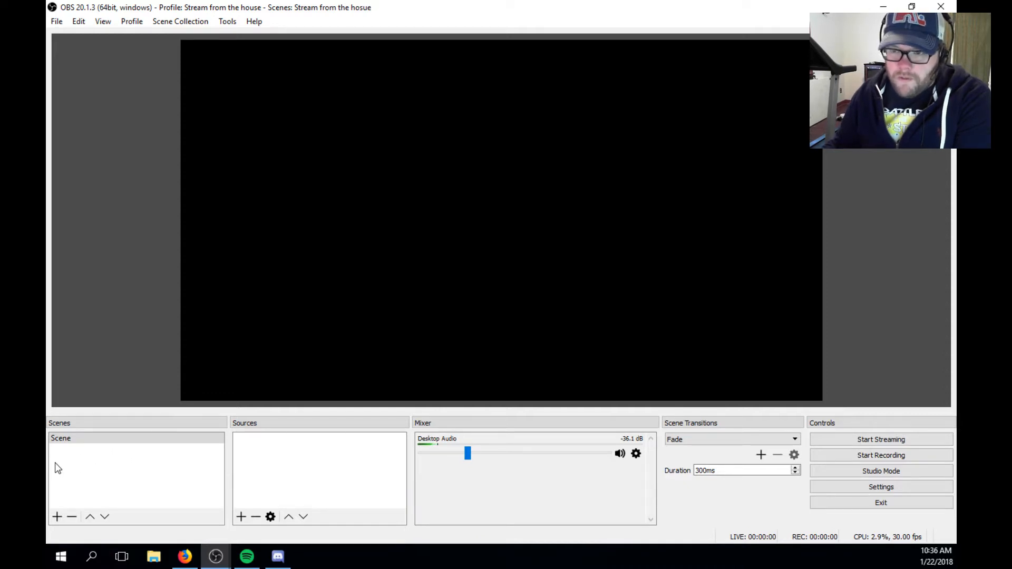
left_click(62, 440)
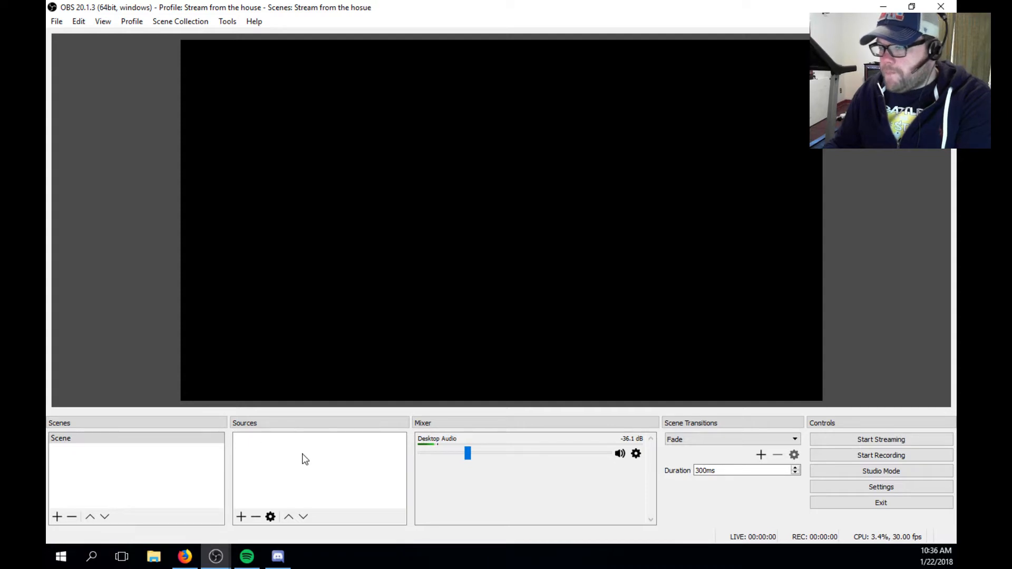
left_click(169, 466)
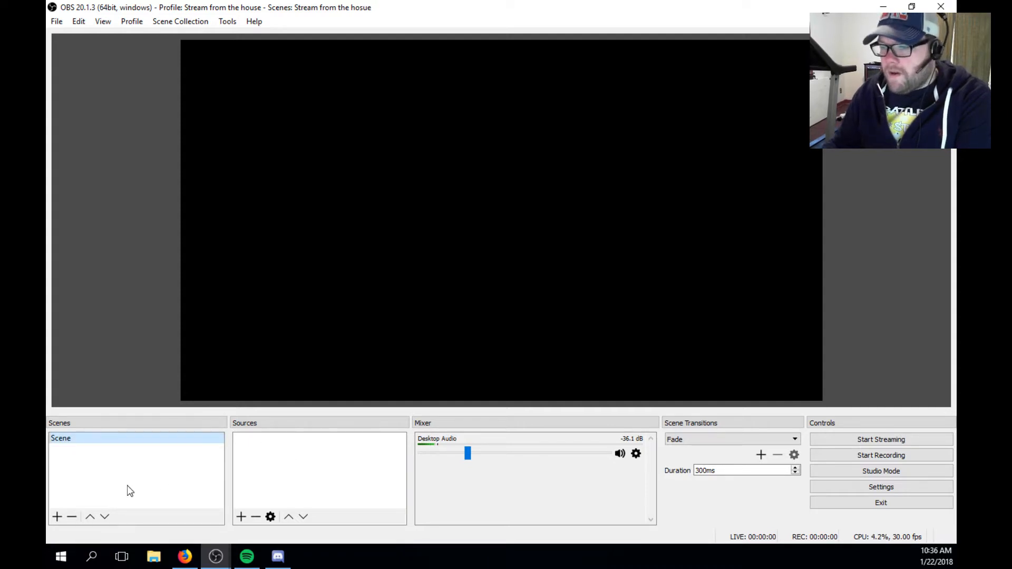
Add a new Video Capture Device source named "Turn 1 Camera" to the scene, keeping it visible.
left_click(274, 453)
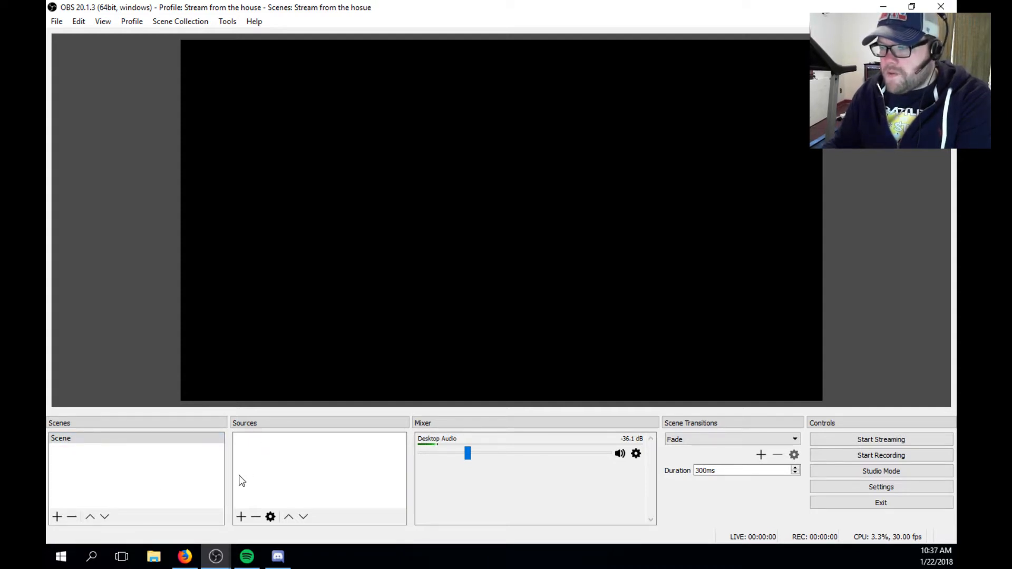
right_click(283, 445)
mouse_move(311, 454)
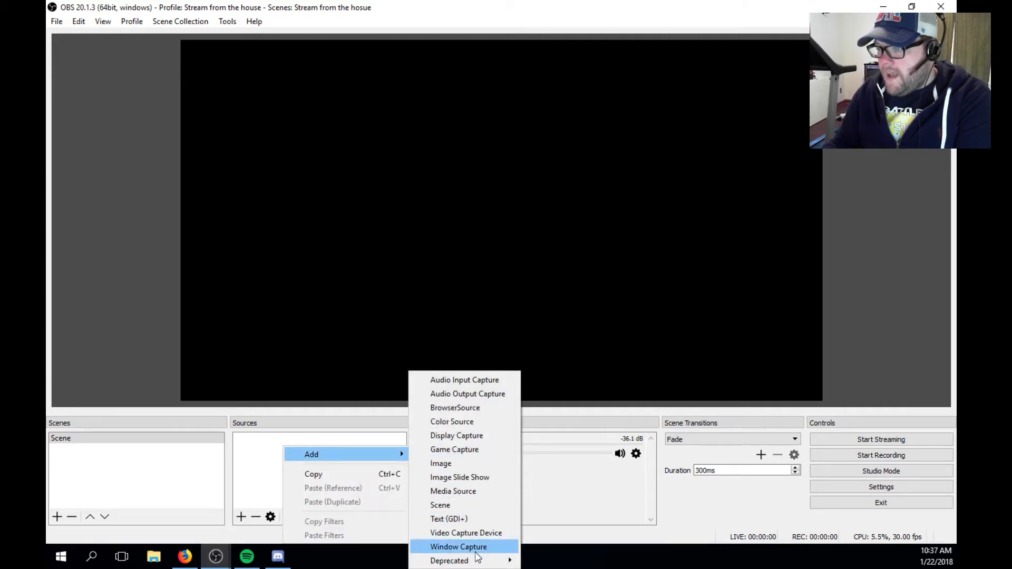
mouse_move(471, 562)
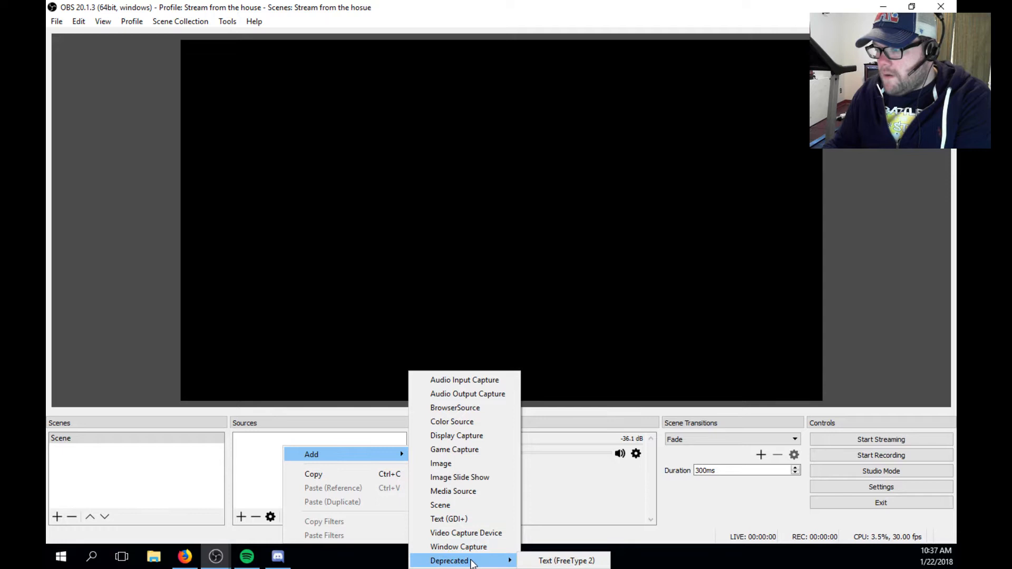
left_click(465, 533)
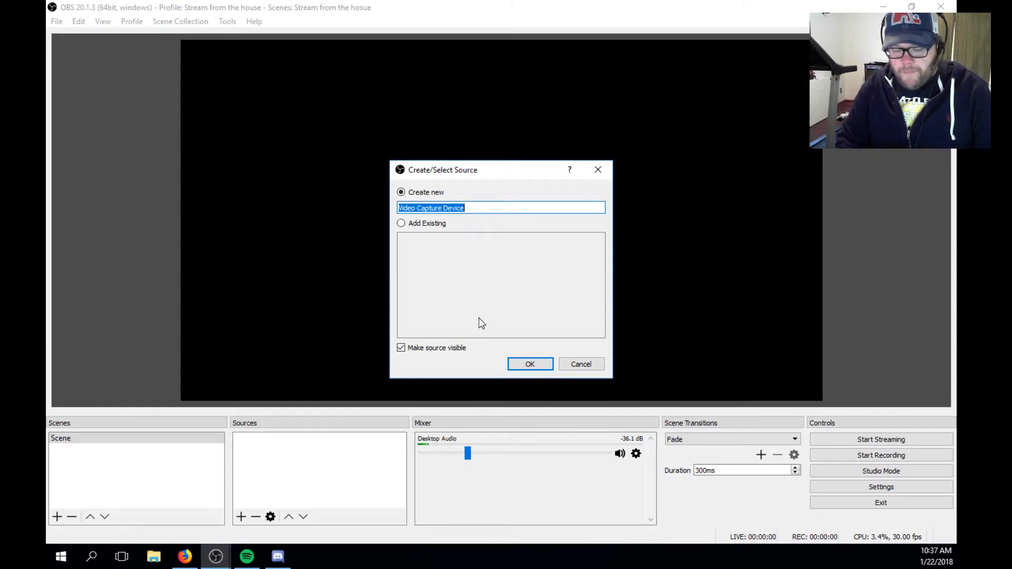
type("Turn ")
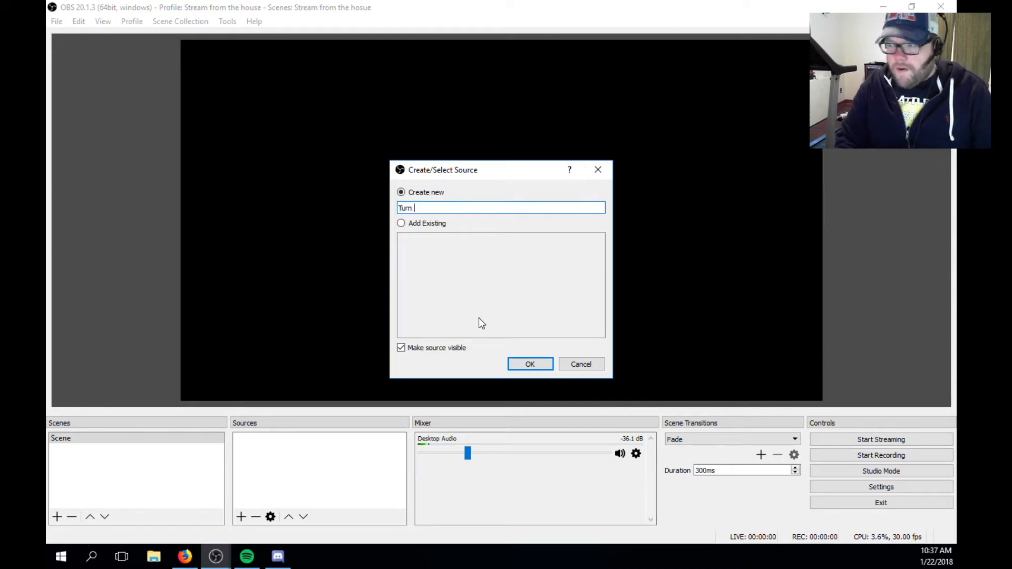
type("1 Camera")
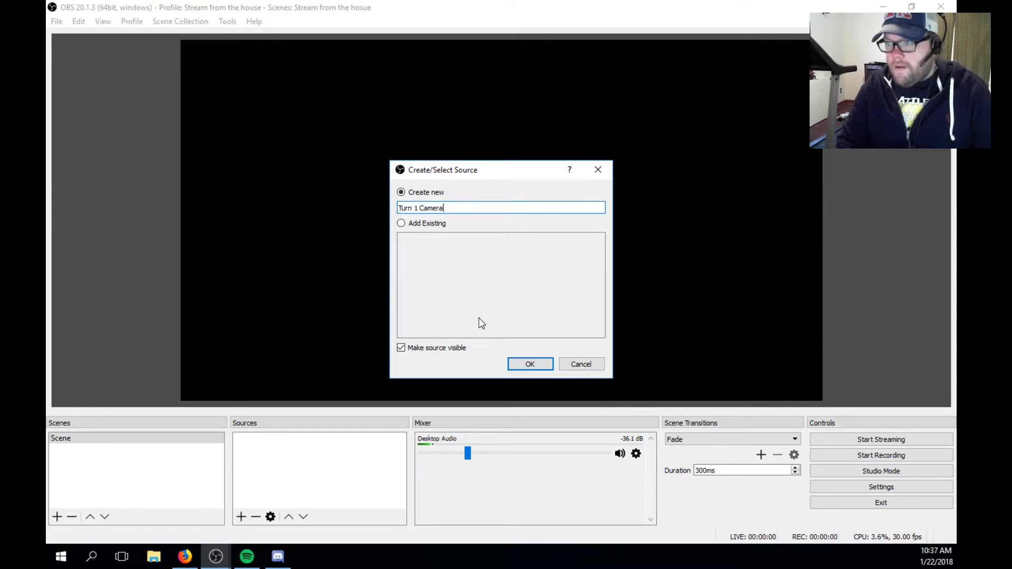
left_click(521, 365)
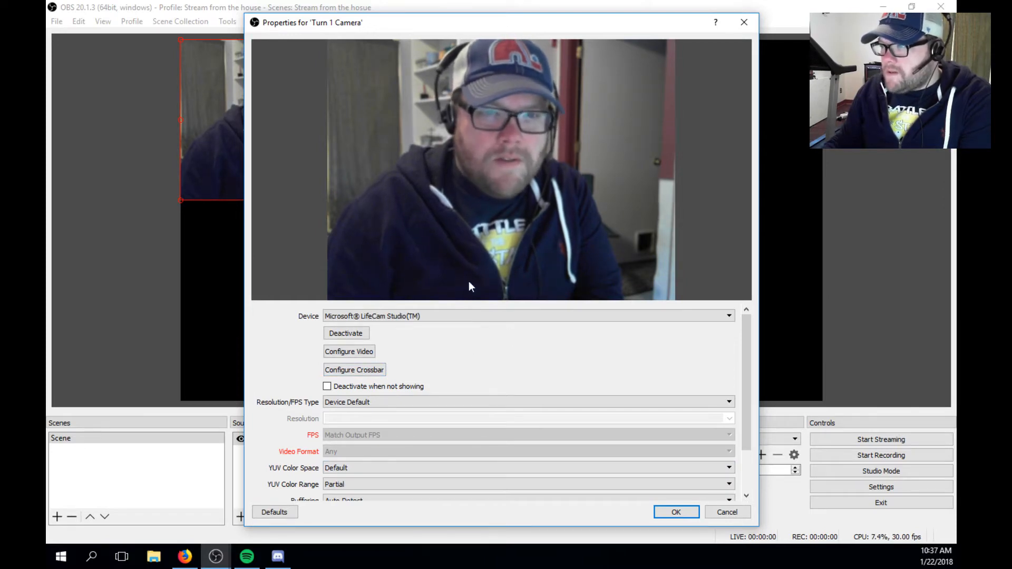
Set the webcam's focus to 14 in its video configuration, check the image settings and accept.
left_click(368, 352)
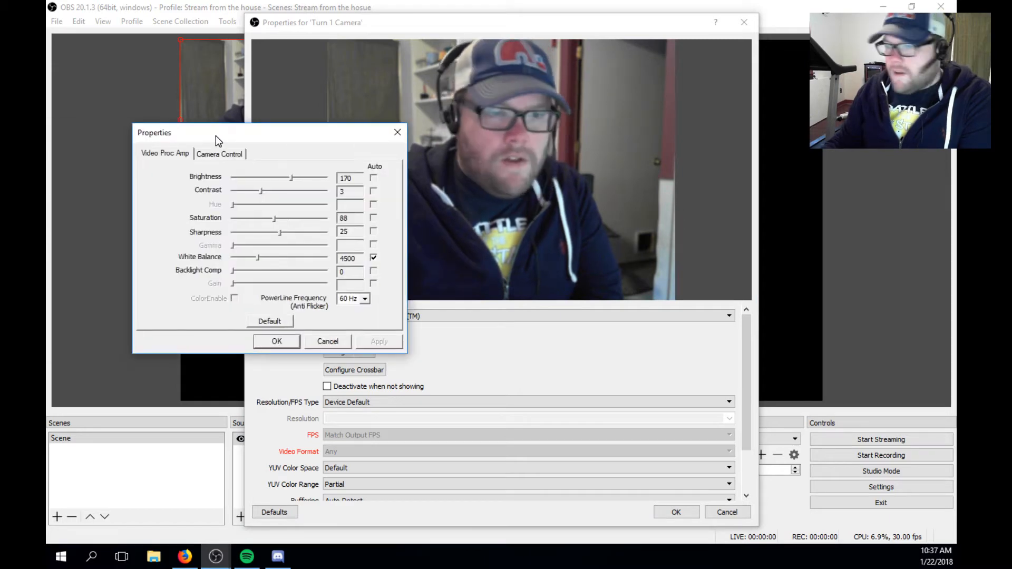
left_click_drag(215, 138, 207, 105)
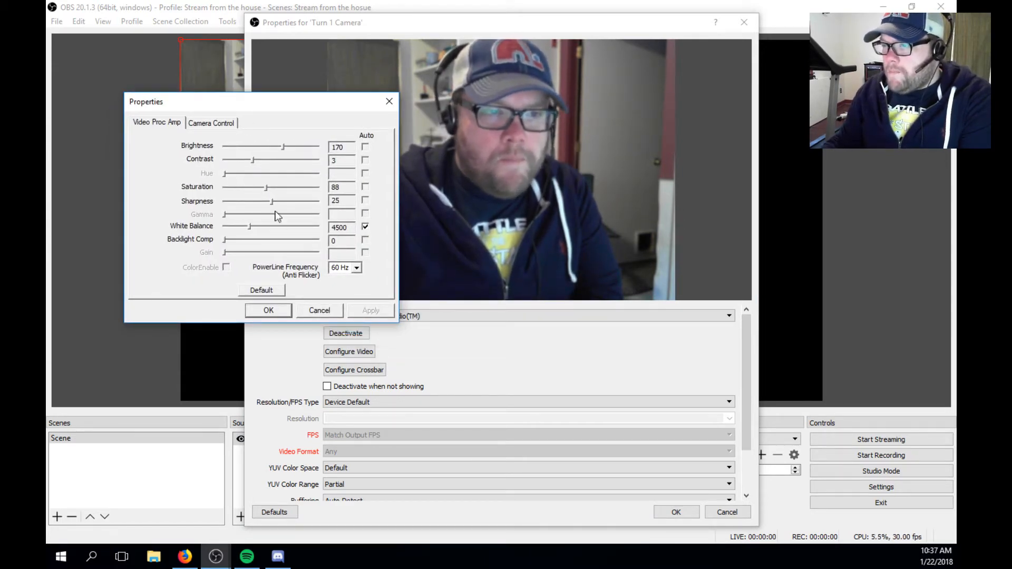
left_click(219, 123)
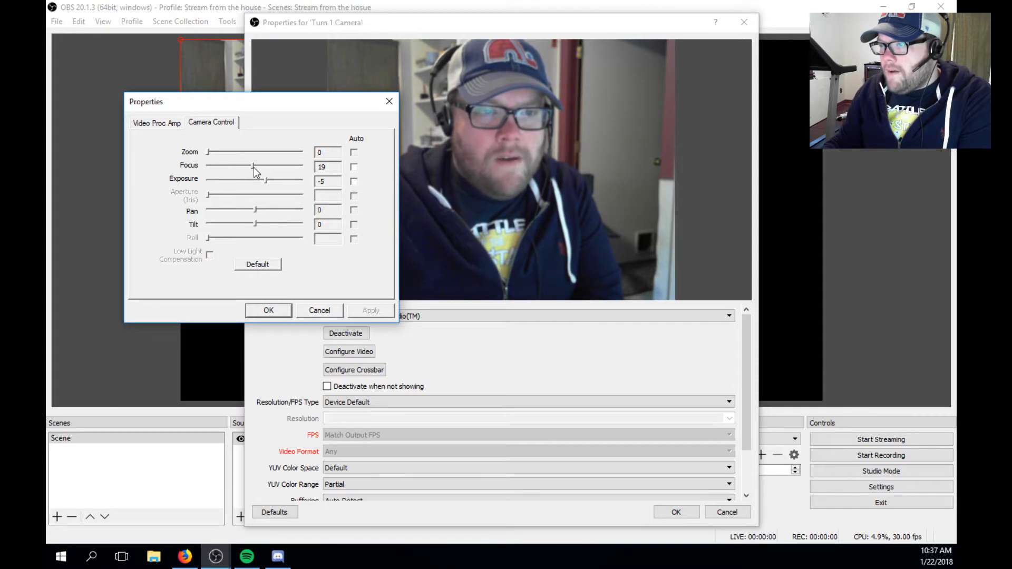
left_click_drag(254, 167, 244, 170)
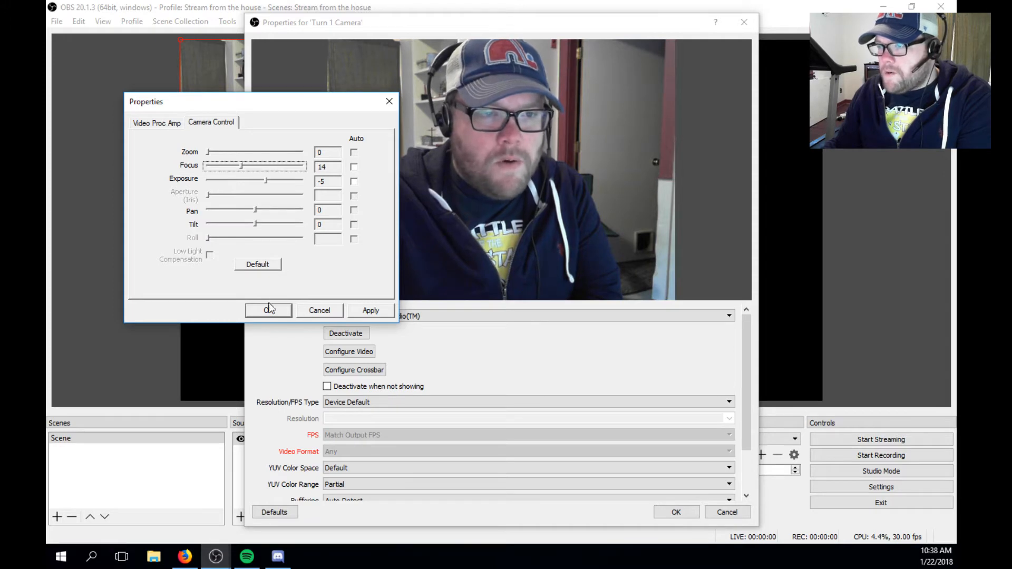
left_click(161, 124)
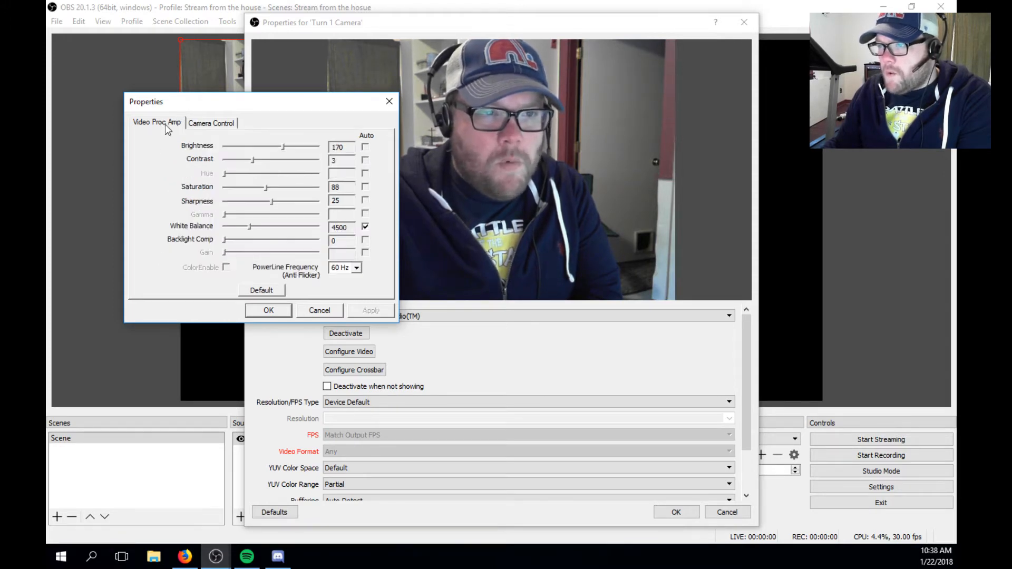
left_click(271, 312)
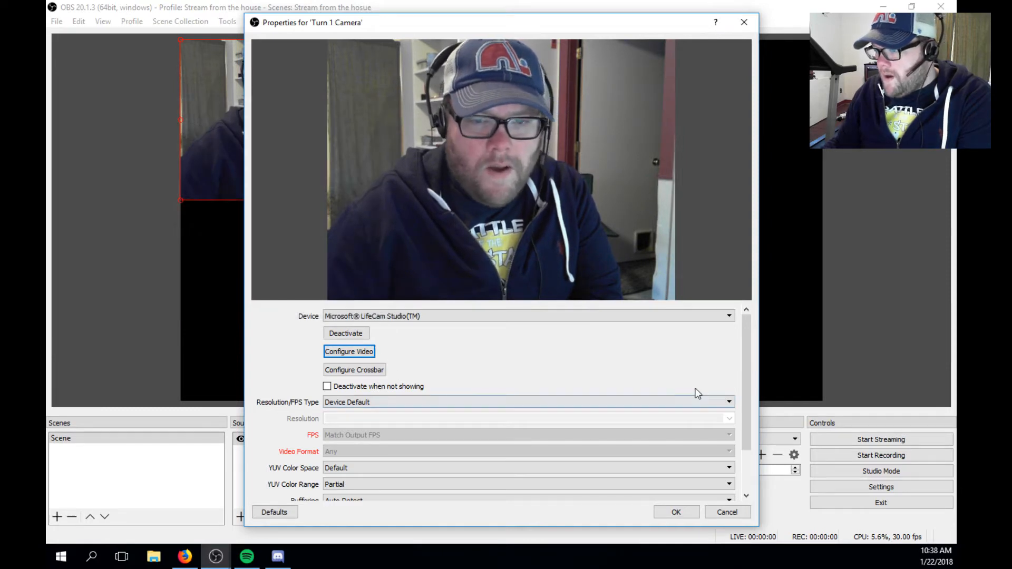
Give the Turn 1 Camera source a custom resolution of 1280x720 and confirm its properties.
left_click_drag(751, 350, 748, 398)
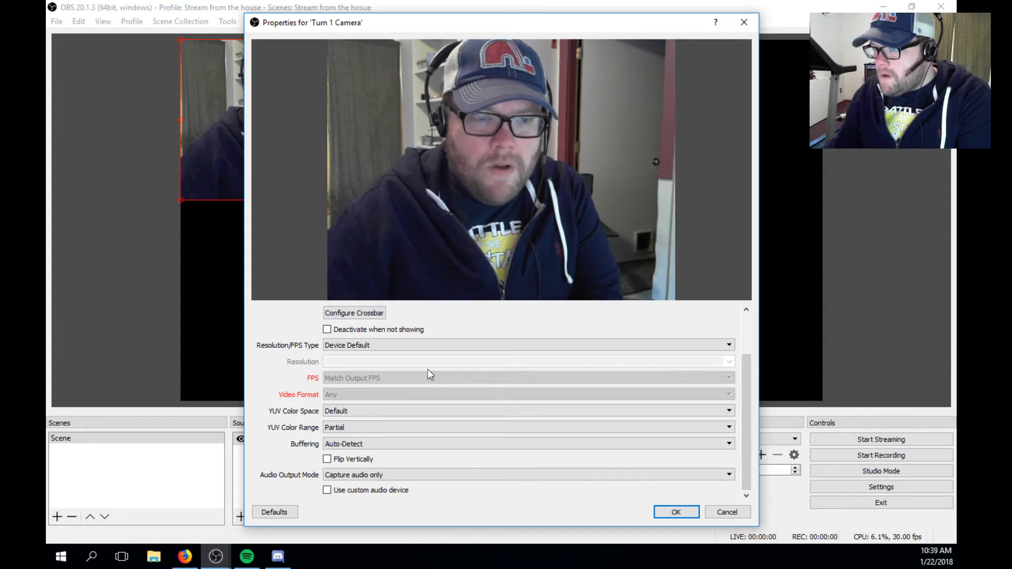
left_click(390, 345)
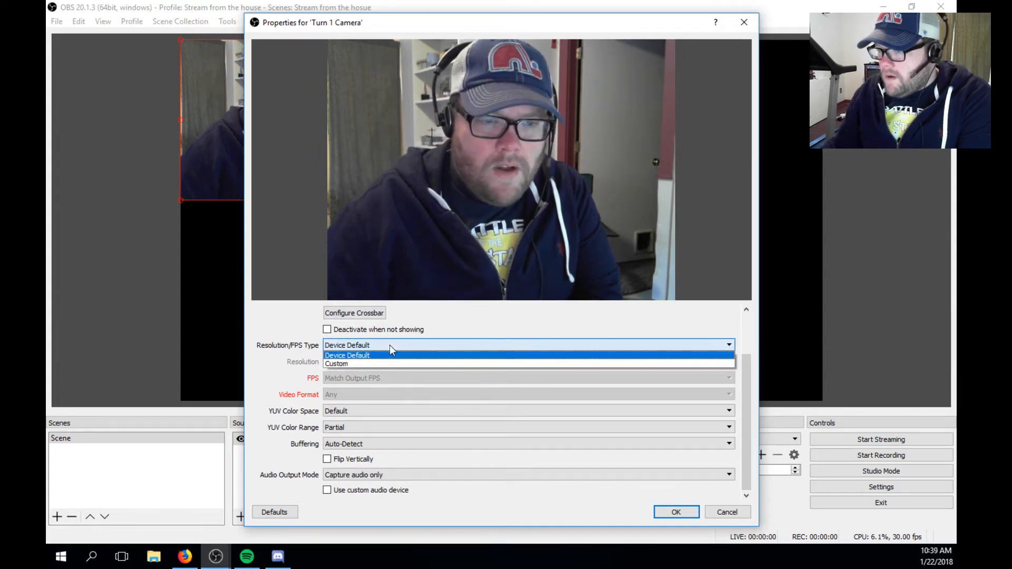
left_click(346, 363)
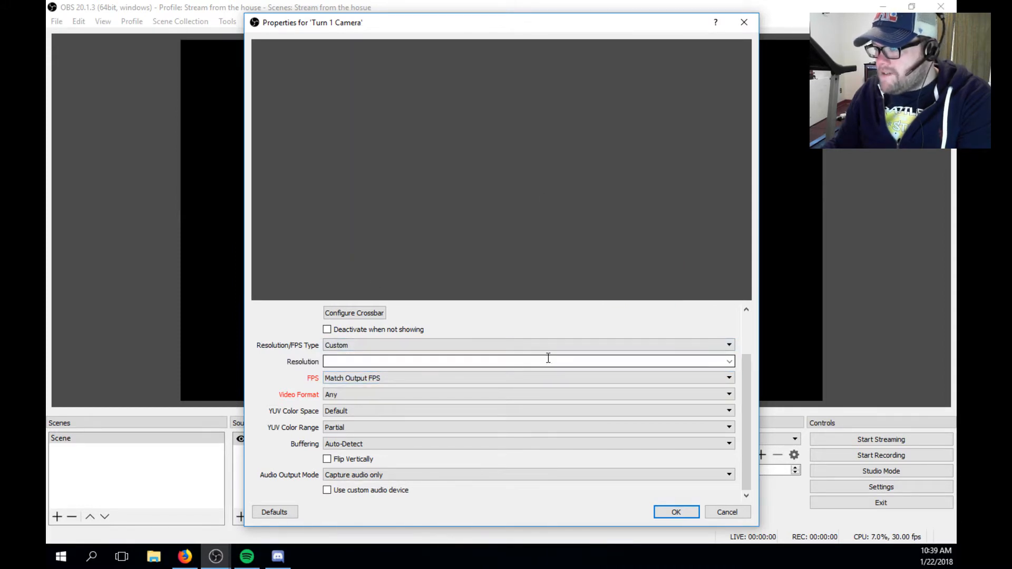
left_click(728, 363)
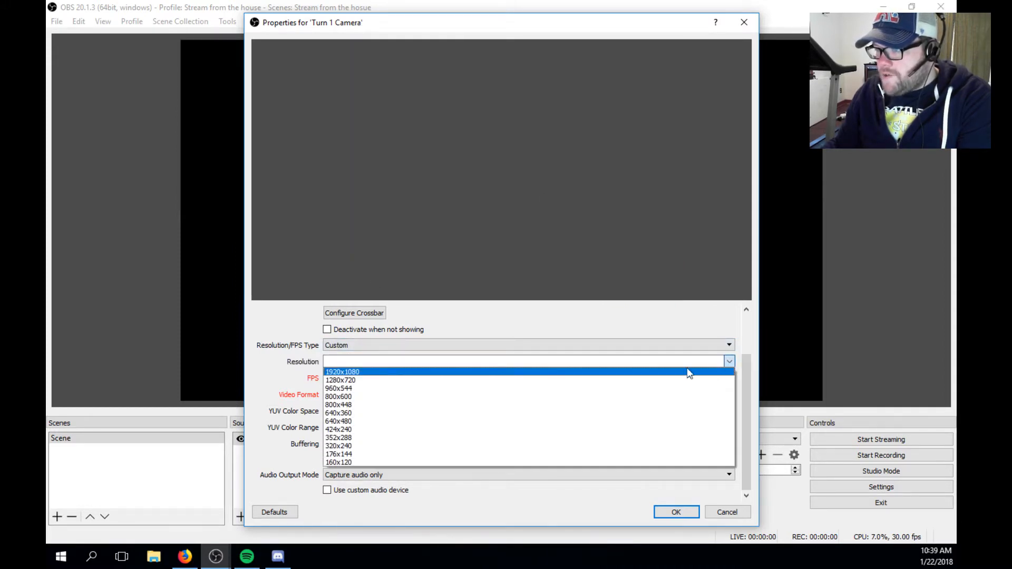
left_click(359, 380)
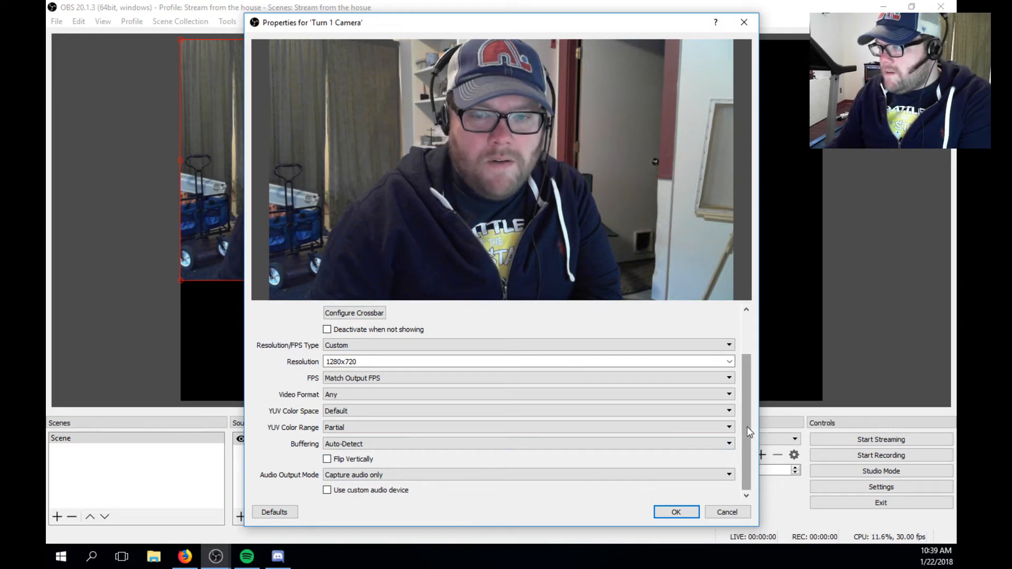
scroll(747, 427, "up", 2)
scroll(747, 431, "down", 2)
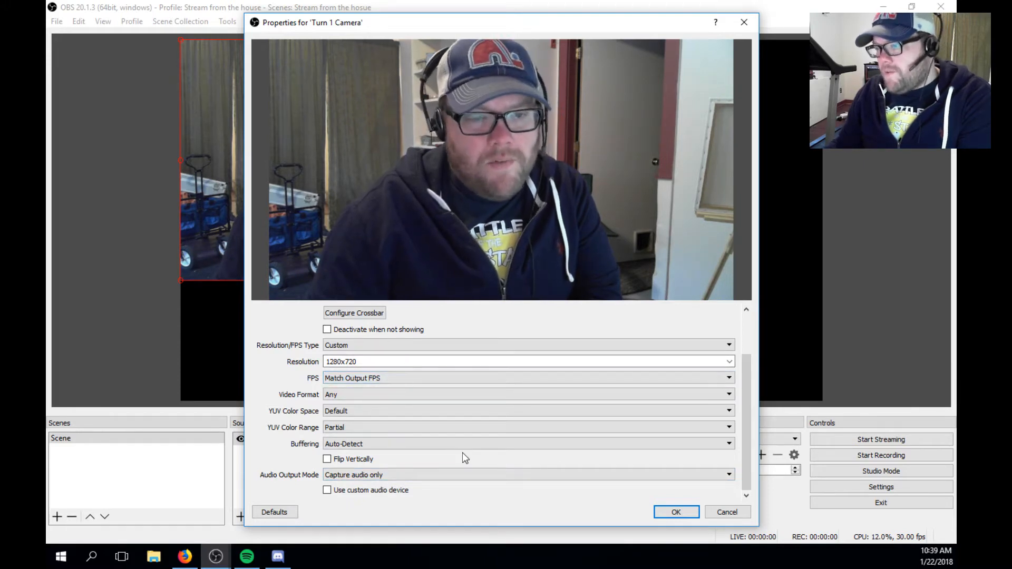
left_click(680, 513)
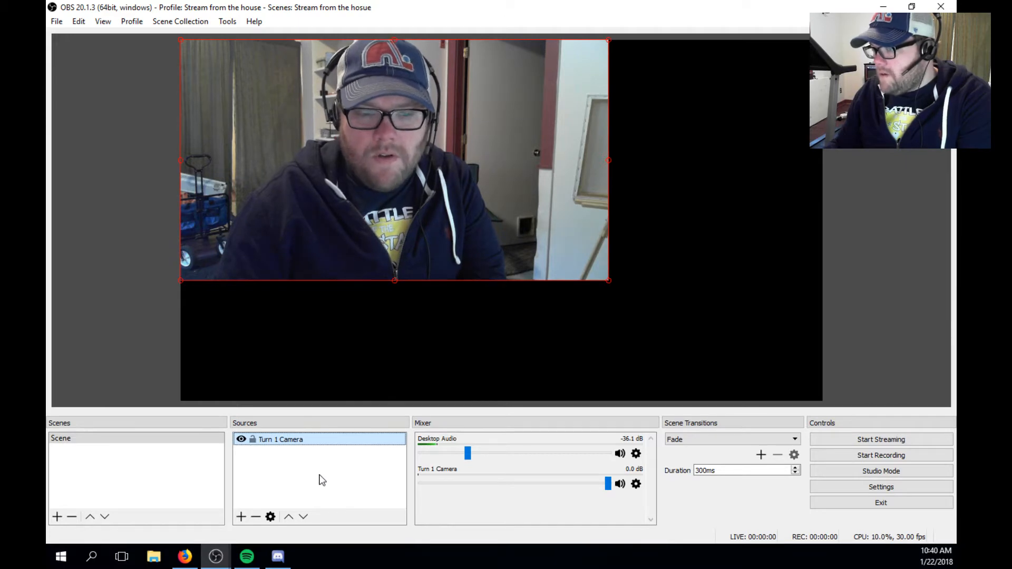
Add a new Image source to the scene under its default name.
right_click(279, 470)
mouse_move(306, 483)
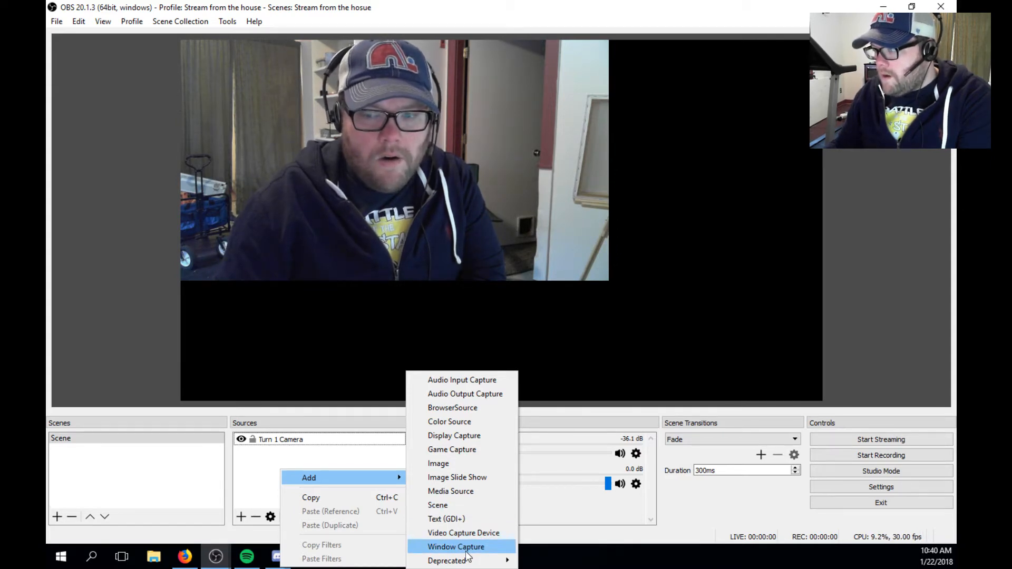
mouse_move(465, 562)
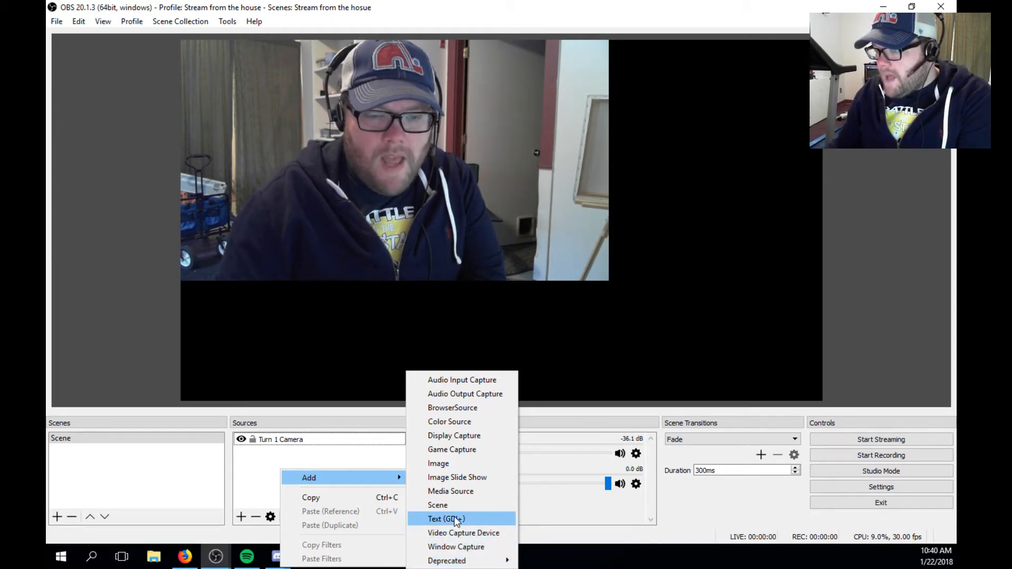
left_click(453, 463)
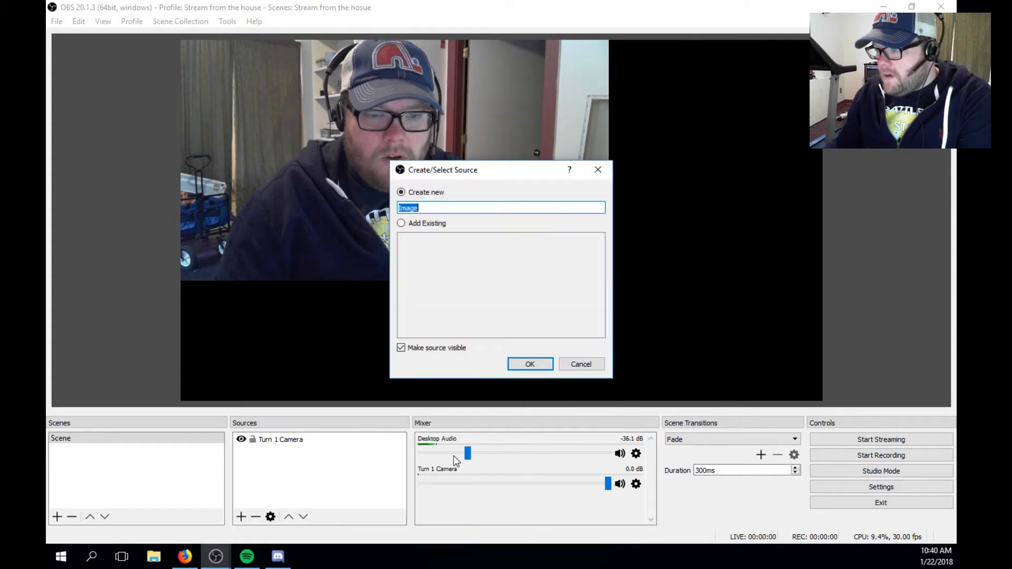
left_click(531, 364)
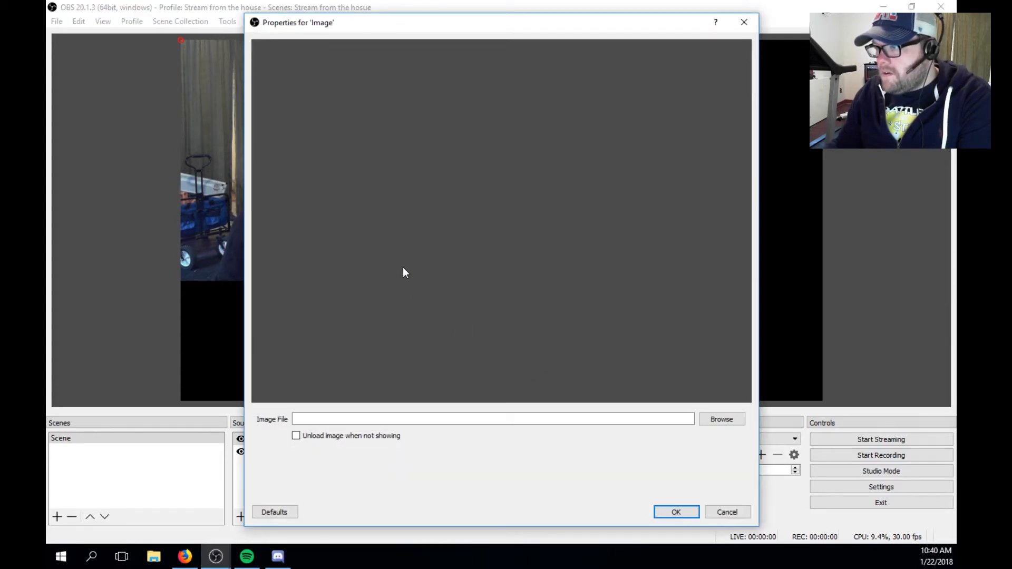
Load nerderbylogo from the Pictures folder into the image source, confirm, and shrink the logo into the lower-left corner of the canvas.
left_click(737, 424)
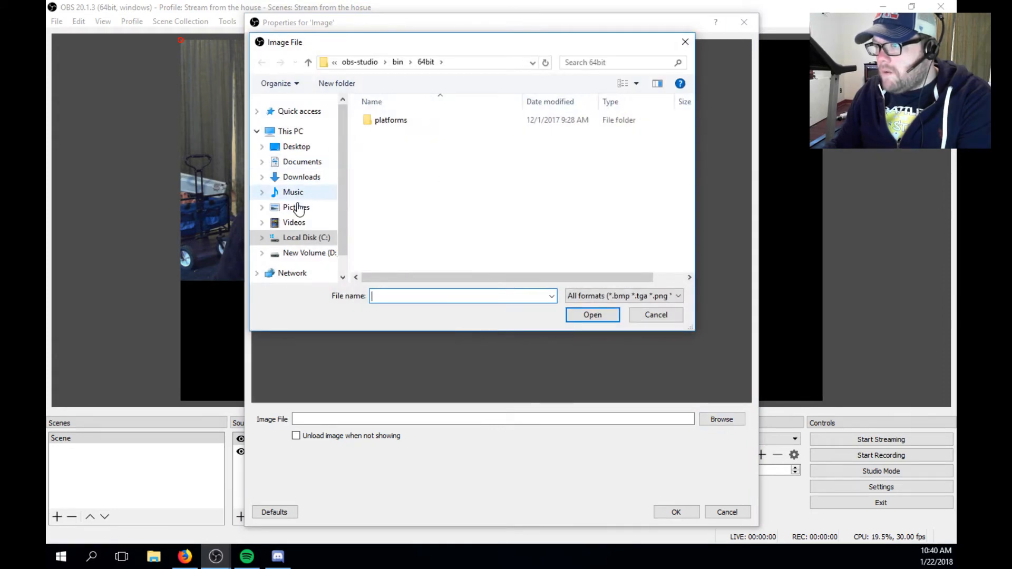
left_click(296, 208)
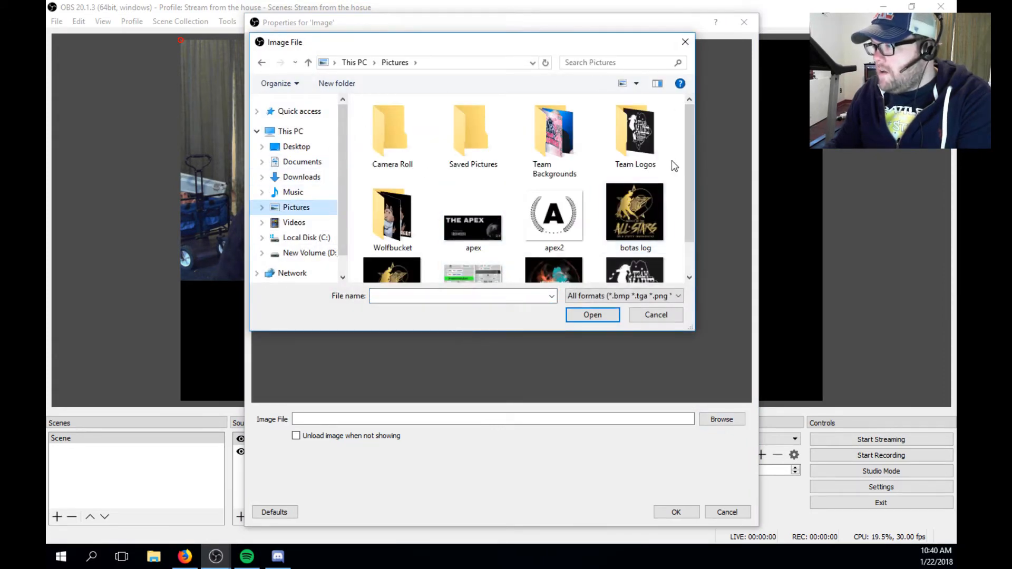
left_click_drag(692, 123, 696, 156)
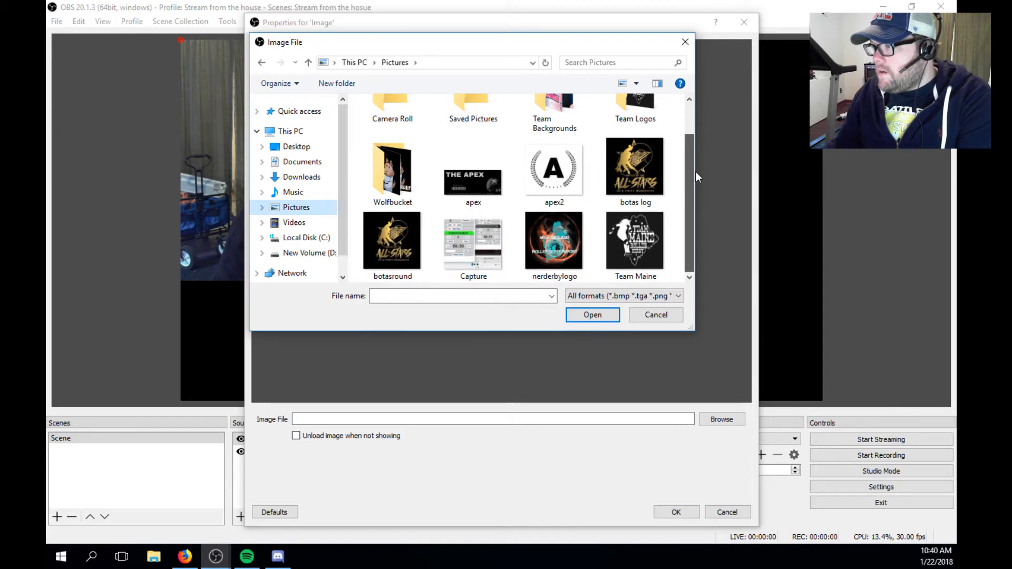
left_click(566, 251)
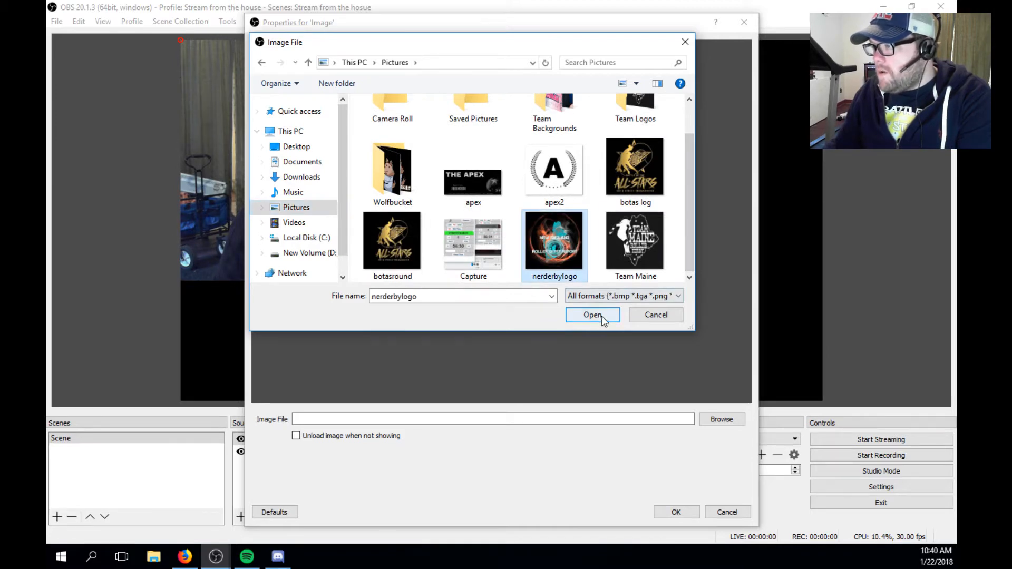
left_click(589, 319)
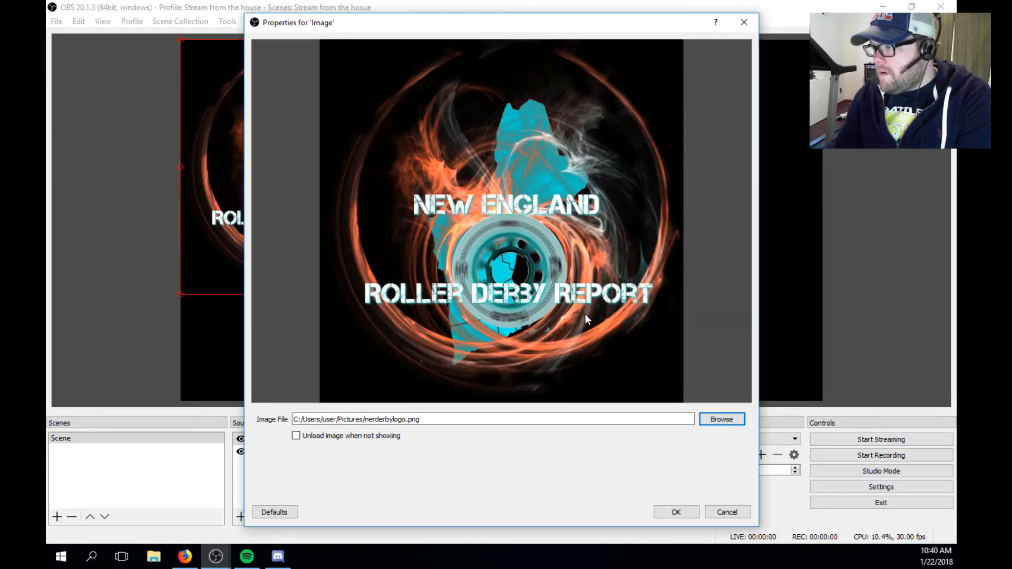
left_click(676, 515)
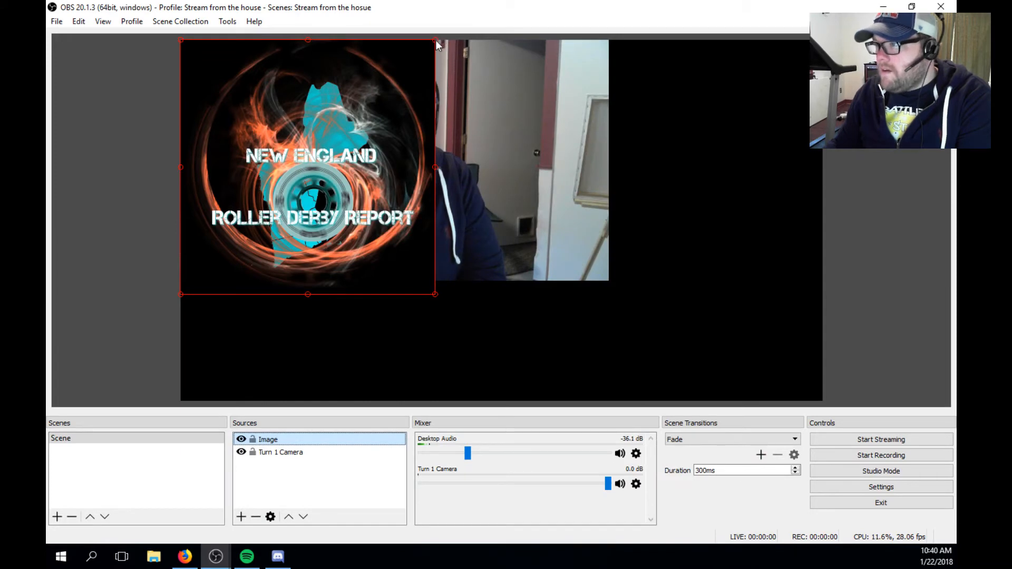
left_click_drag(436, 40, 255, 322)
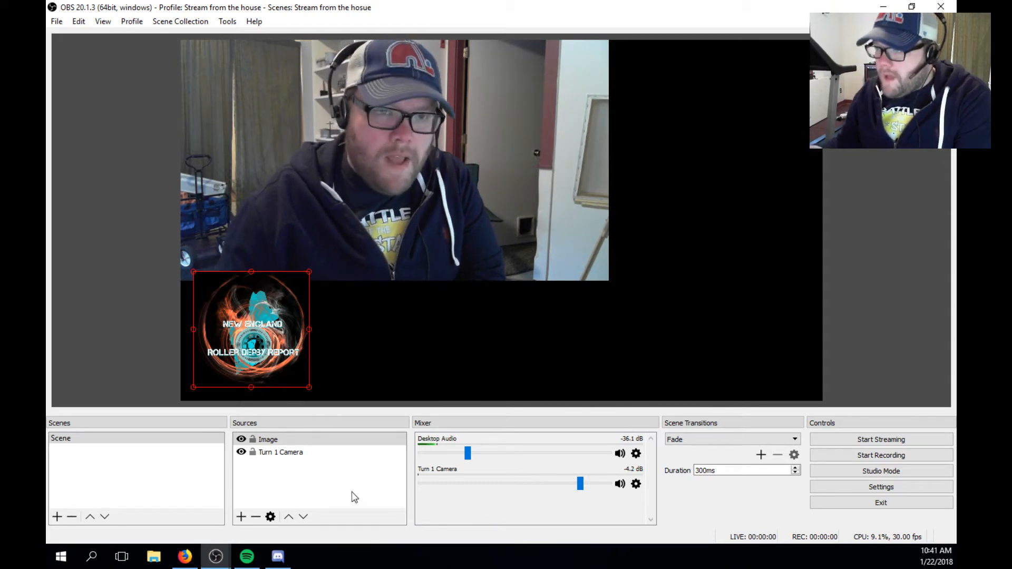
Set the Turn 1 Camera source's audio output mode to Output desktop audio (WaveOut).
left_click(289, 454)
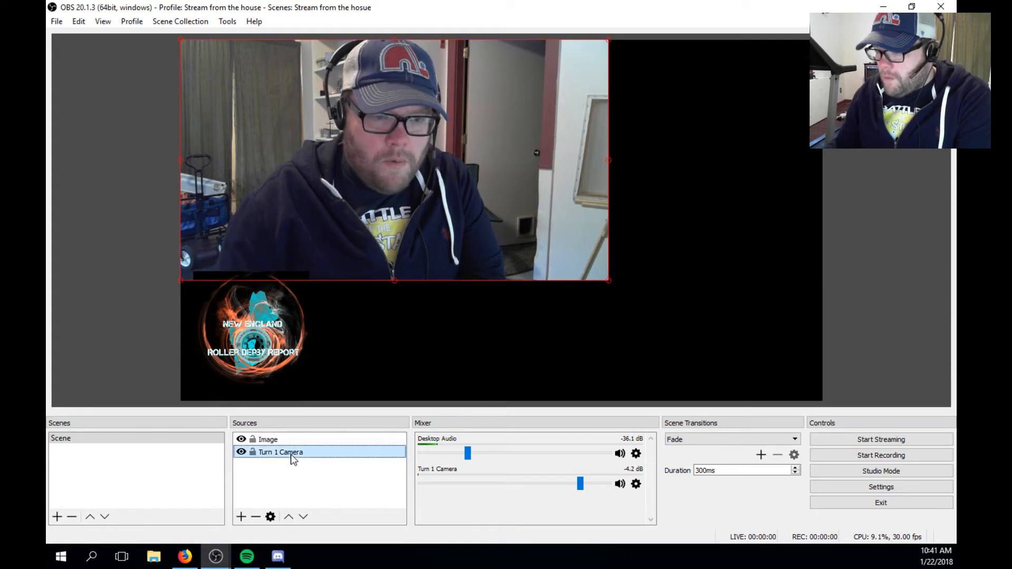
right_click(291, 454)
left_click(330, 447)
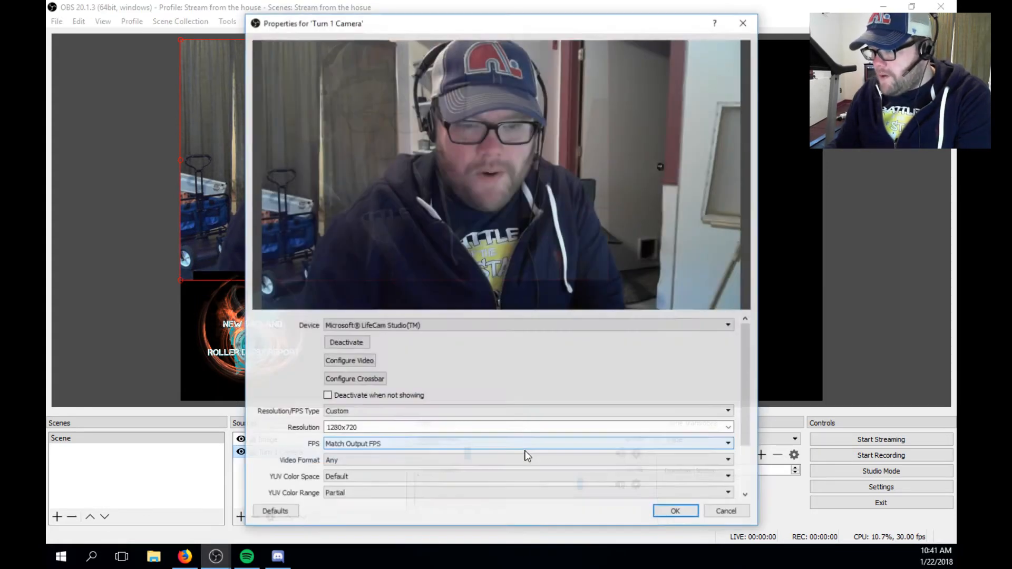
scroll(748, 363, "down", 3)
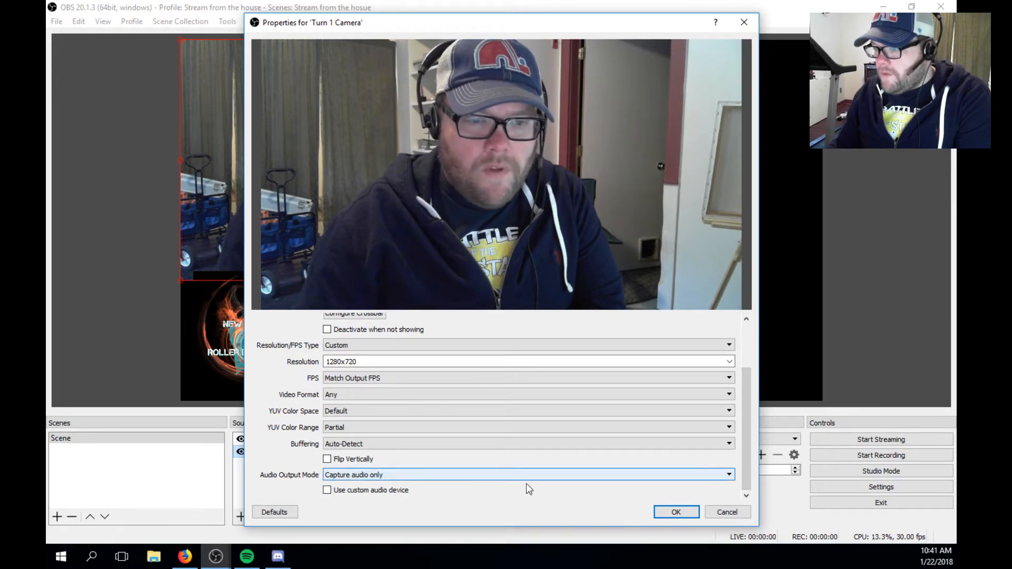
left_click(472, 475)
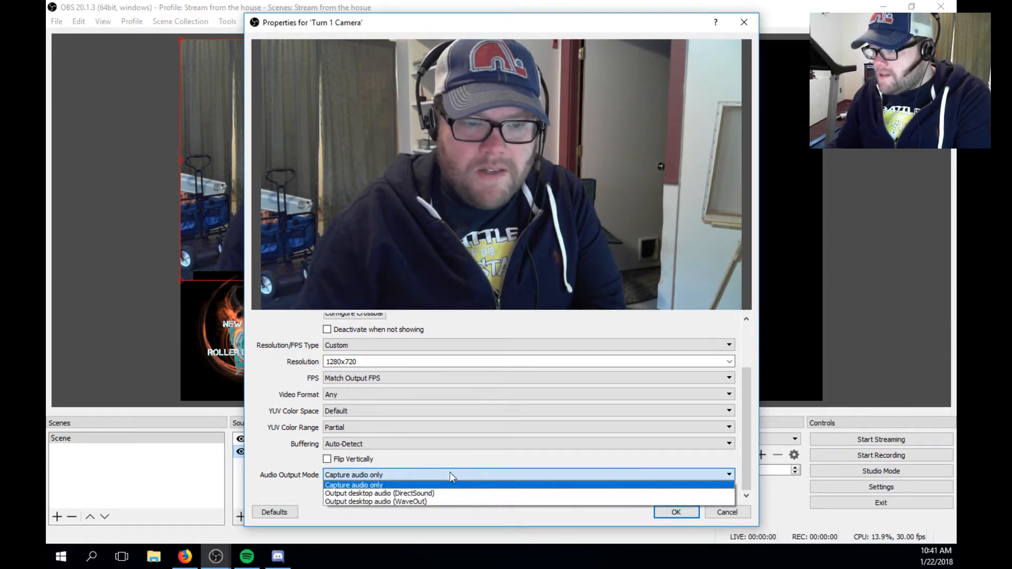
left_click(279, 464)
left_click(529, 477)
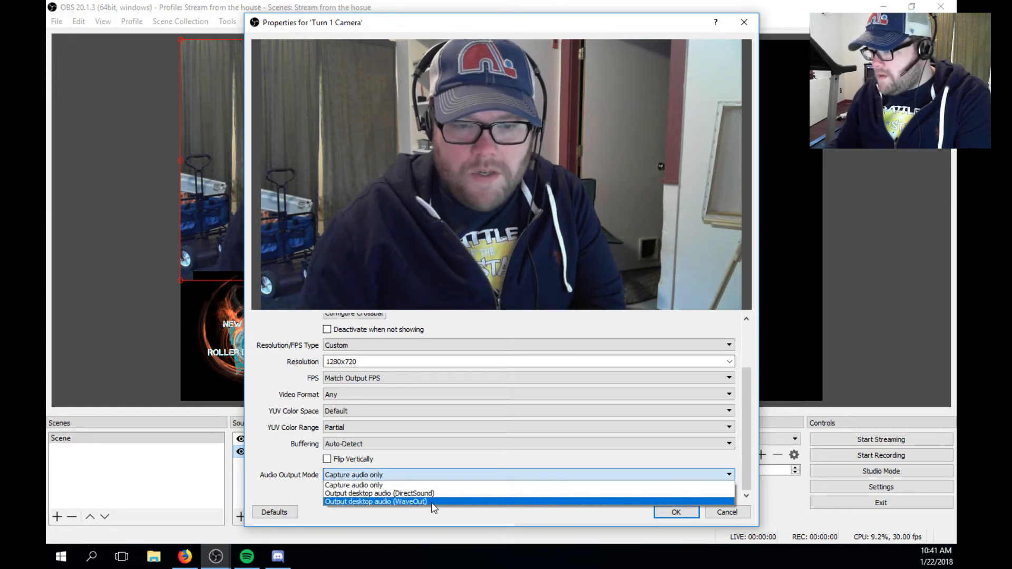
left_click(431, 501)
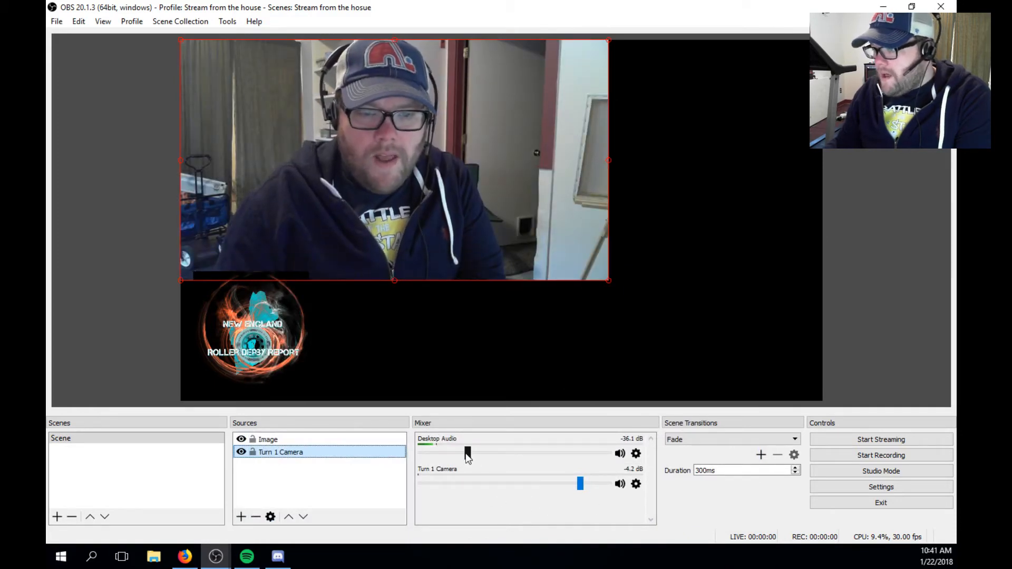
Set the Desktop Audio volume to -17.0 dB and the Turn 1 Camera volume to -120.0 dB in the mixer.
left_click_drag(468, 453, 557, 458)
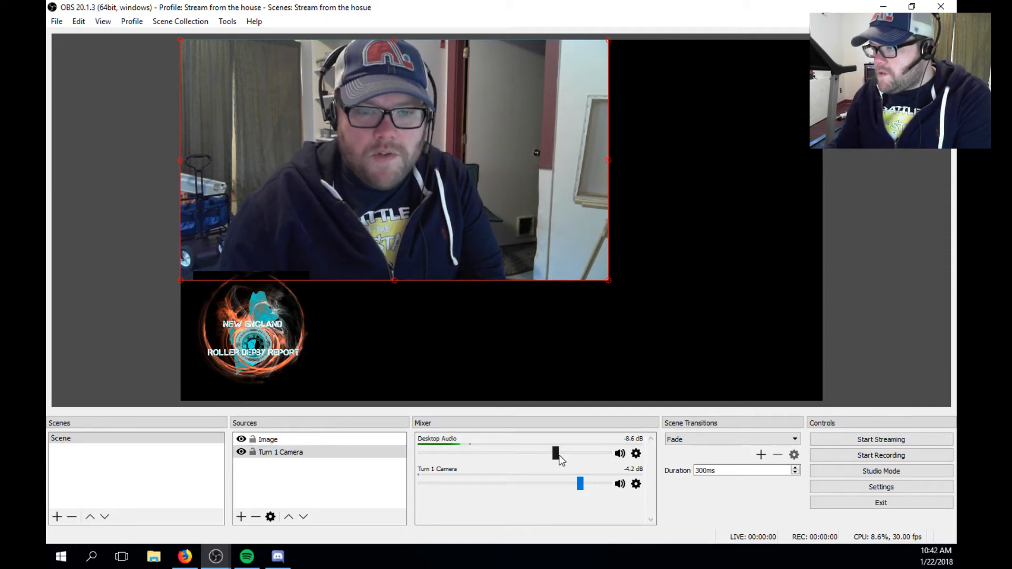
left_click_drag(556, 454, 519, 460)
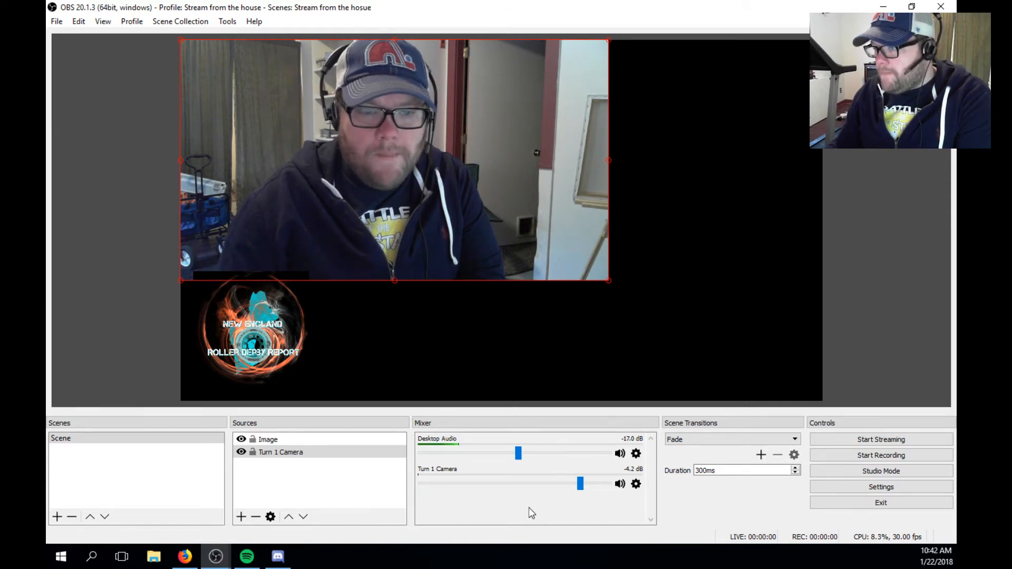
left_click_drag(581, 483, 419, 483)
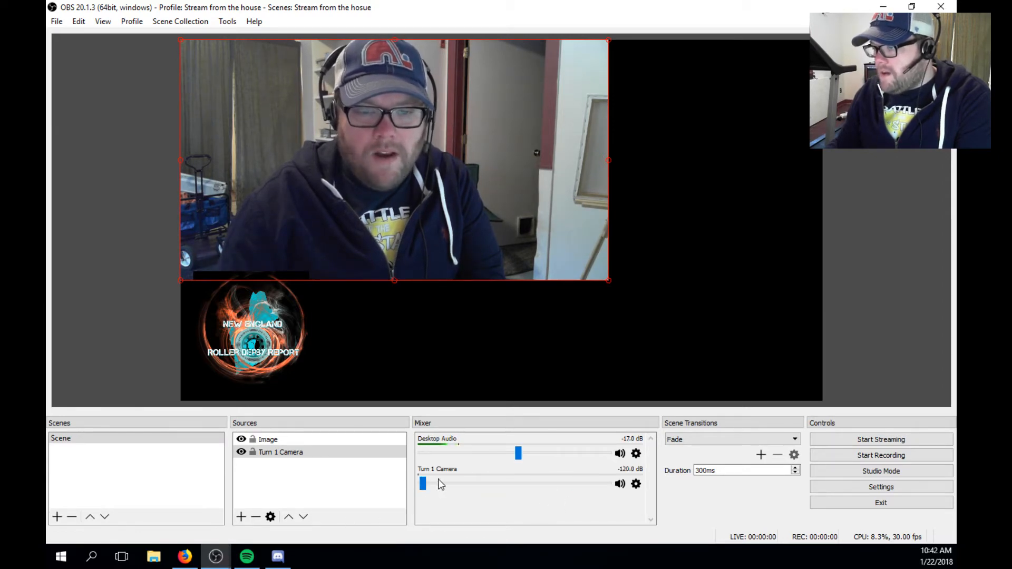
left_click(636, 484)
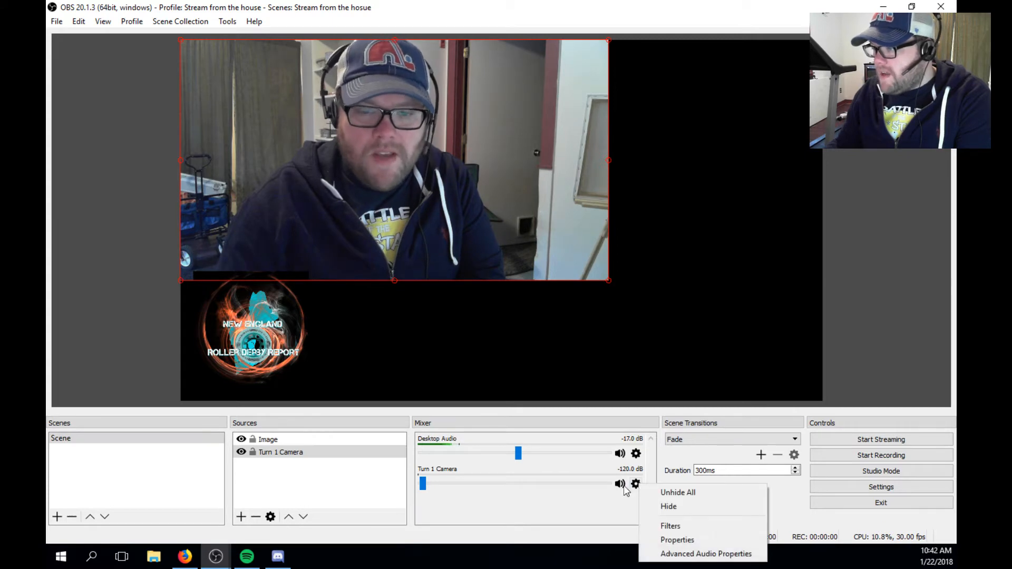
left_click(551, 509)
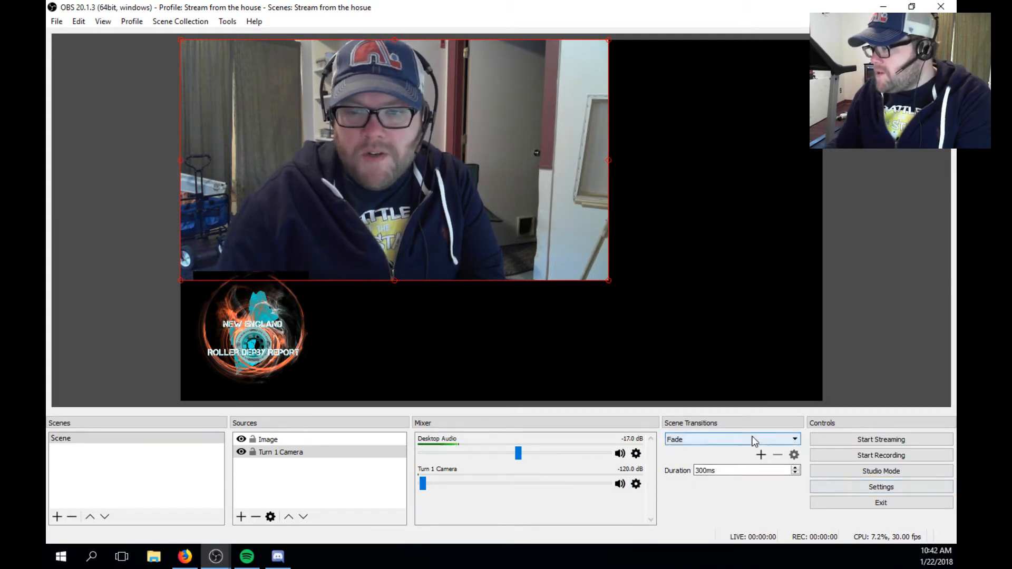
Change the scene transition to Cut.
left_click(701, 439)
left_click(701, 457)
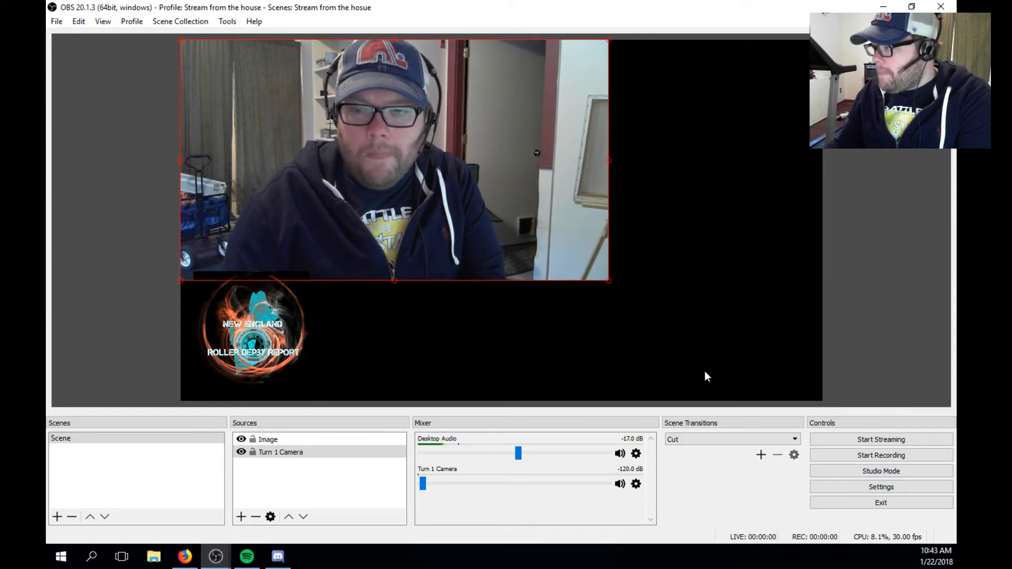
Open the settings and examine the general options, the available streaming services and the stream key field.
left_click(892, 488)
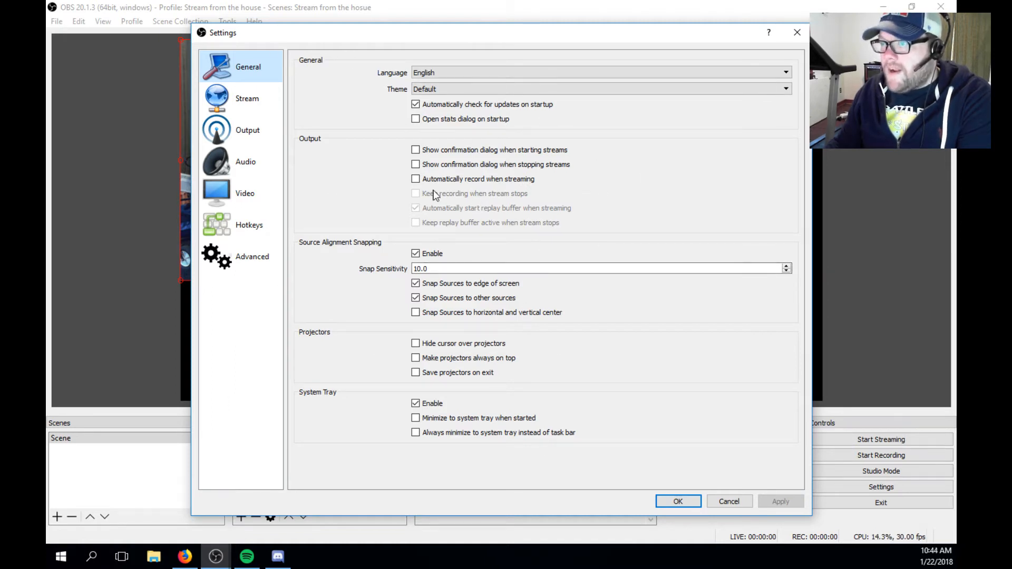
left_click(244, 108)
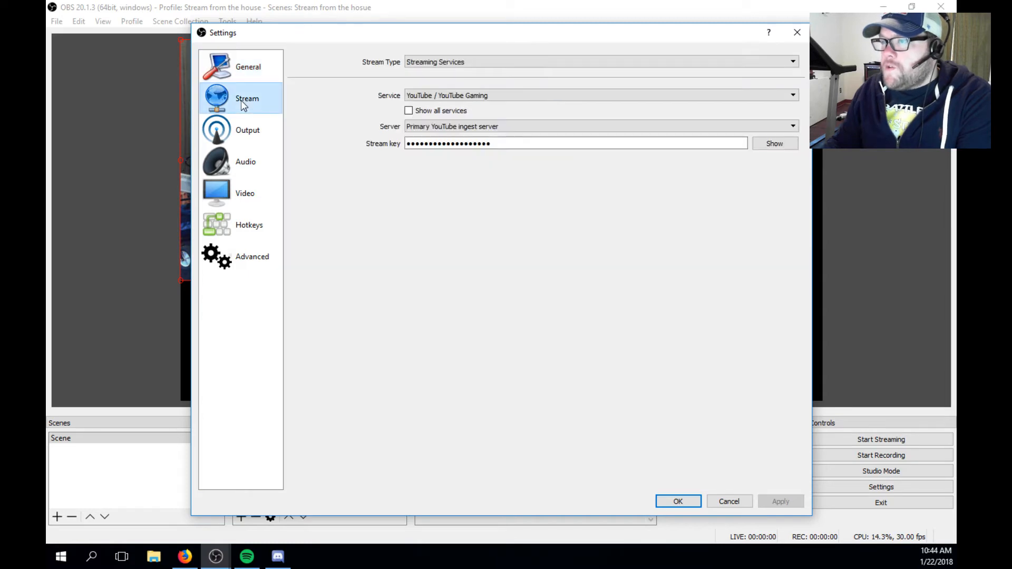
left_click(227, 67)
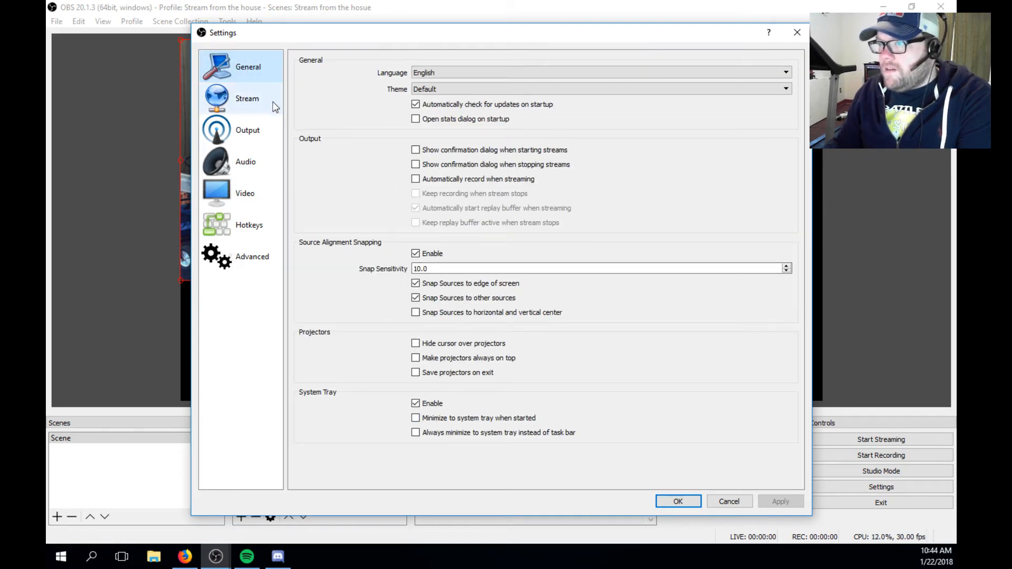
left_click(241, 101)
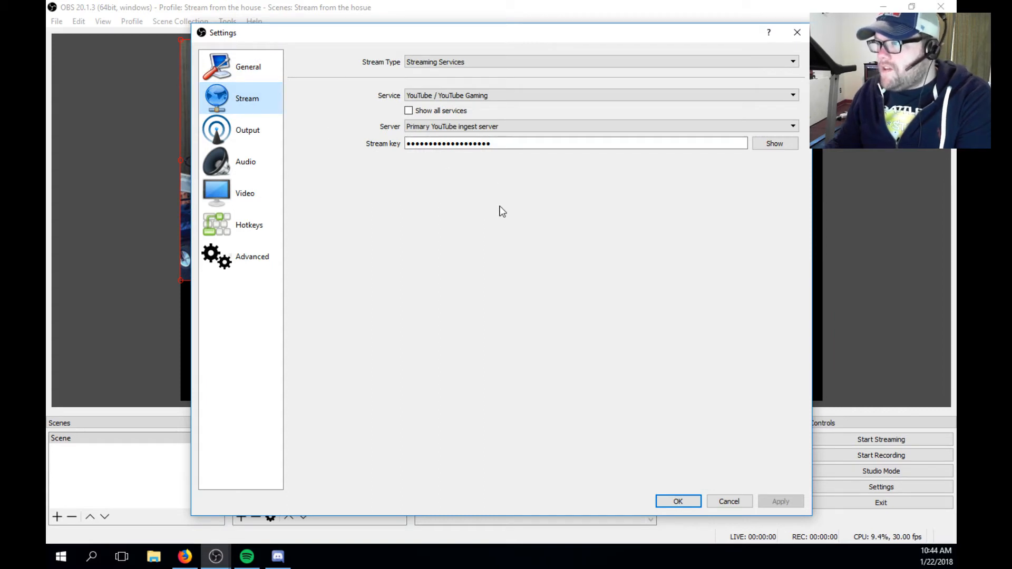
left_click(696, 98)
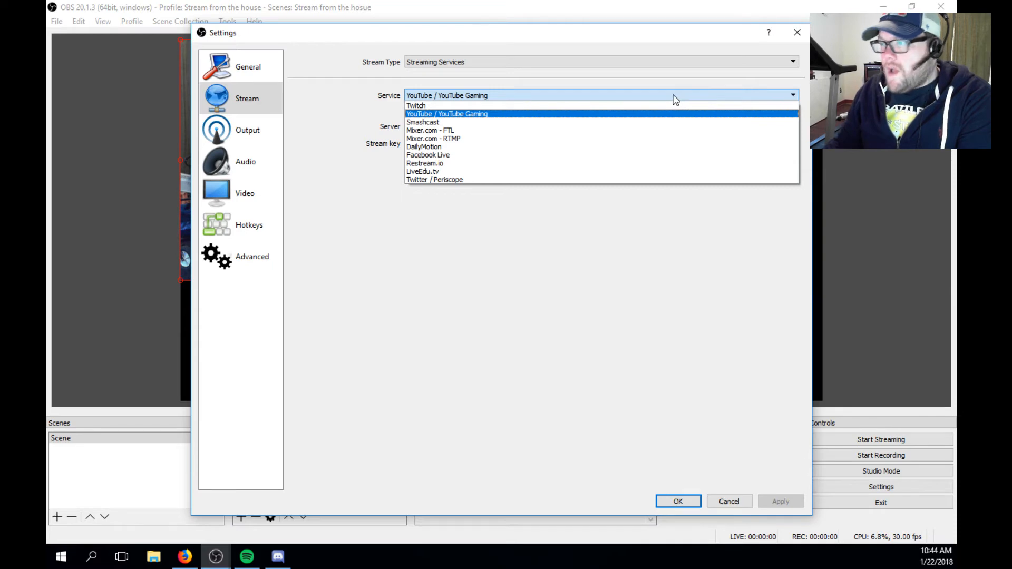
left_click(354, 95)
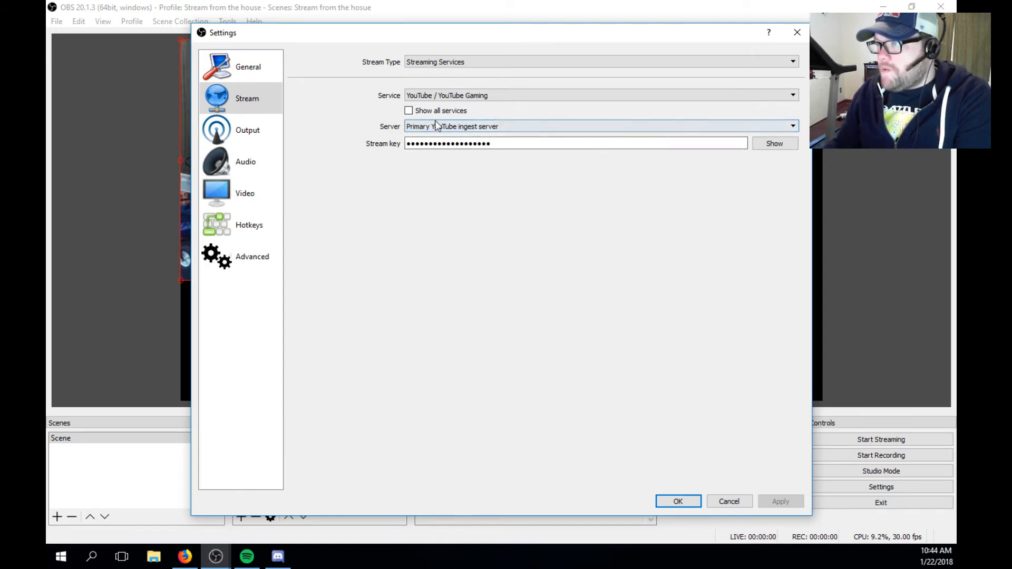
left_click_drag(524, 146, 389, 172)
left_click(496, 146)
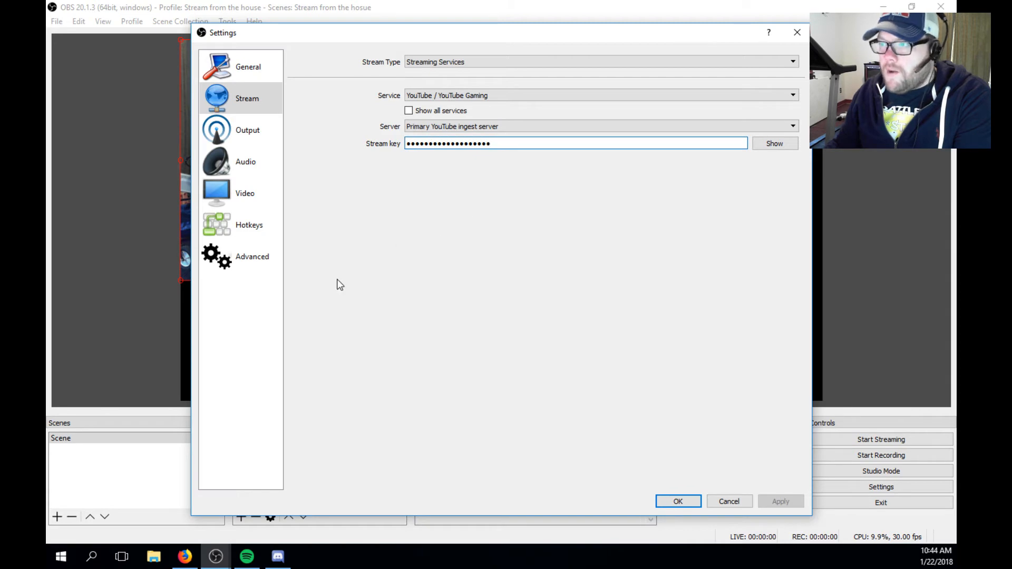
Switch to YouTube in Firefox and open the live streaming dashboard through Creator Studio.
left_click(190, 549)
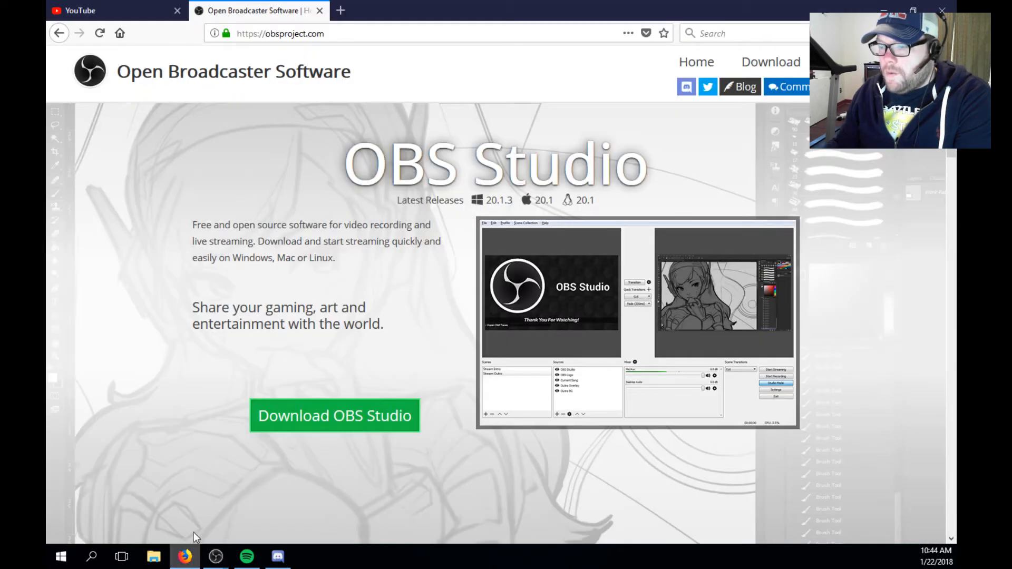
left_click(125, 15)
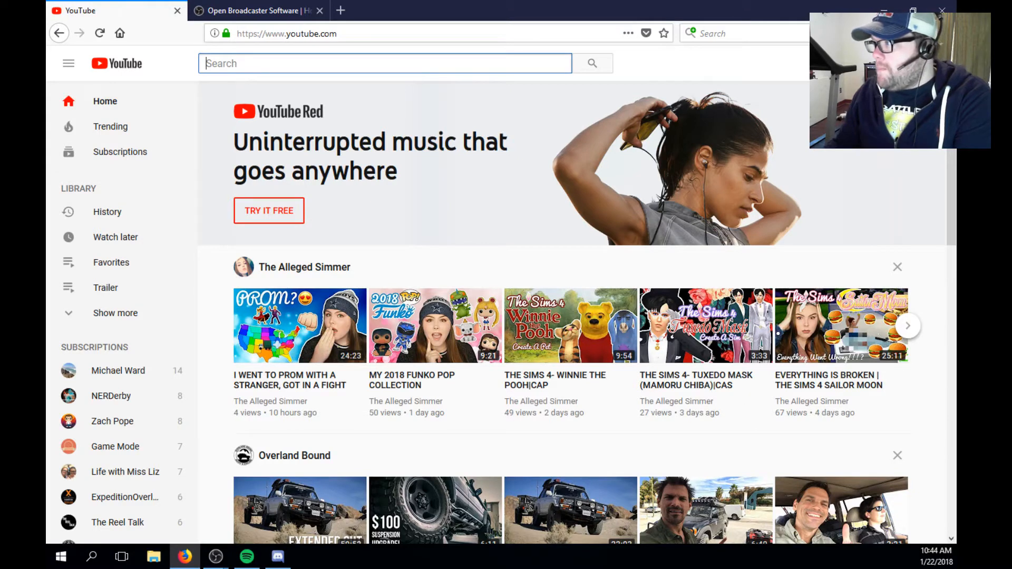
left_click(925, 63)
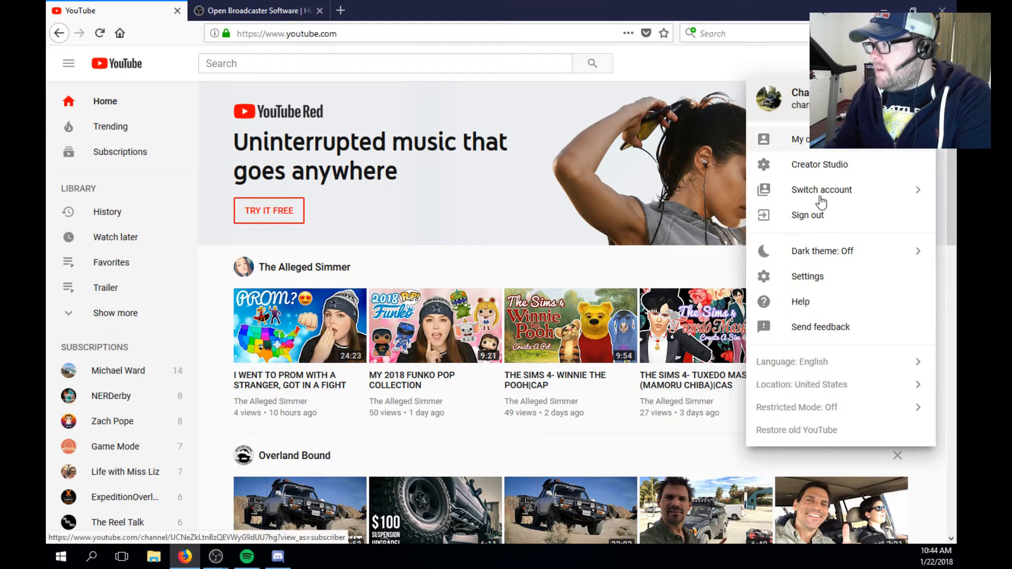
left_click(820, 165)
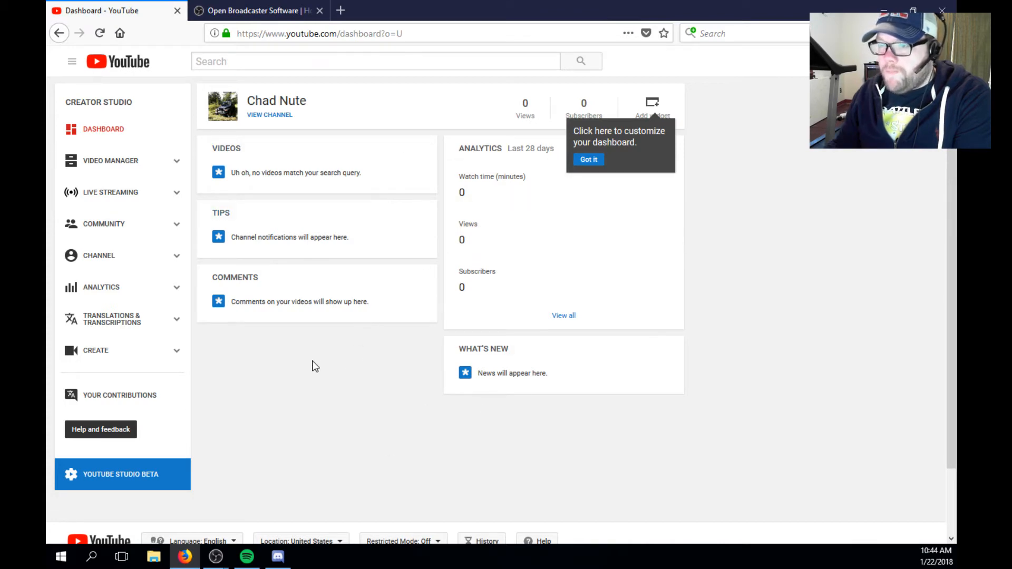
left_click(158, 196)
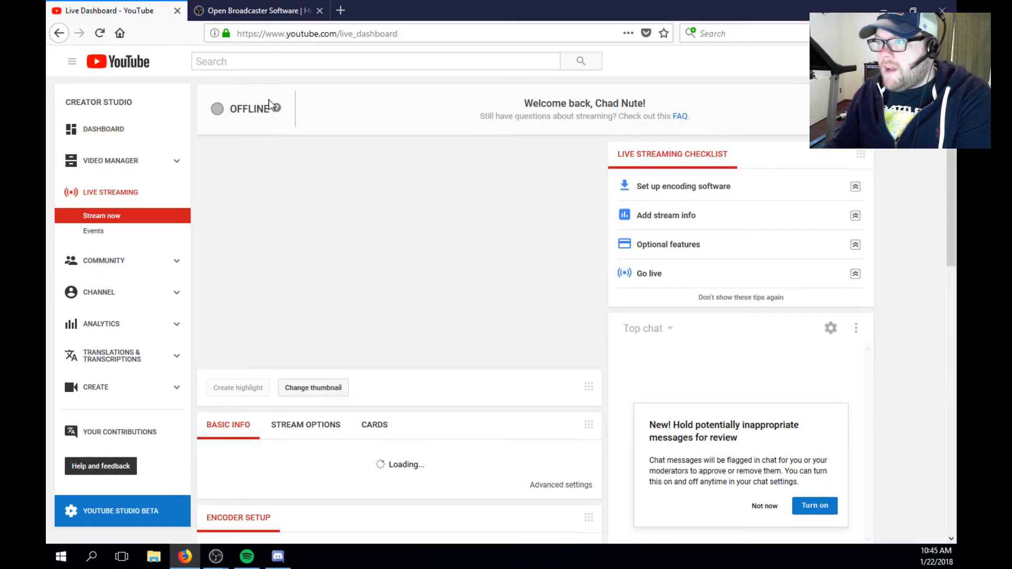
Find the Encoder Setup section of the live dashboard and select the whole stream name/key for copying.
scroll(954, 155, "down", 1)
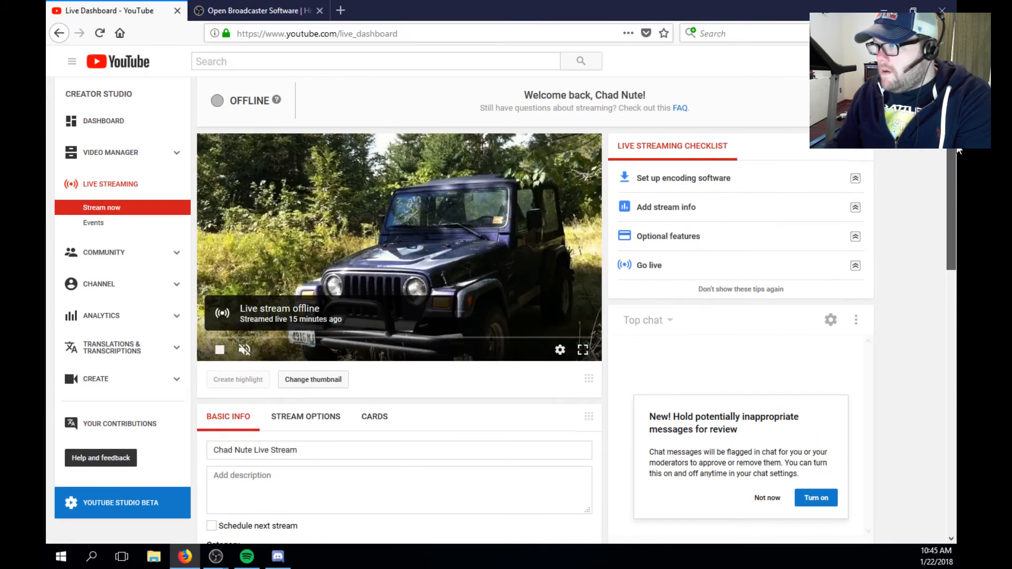
left_click_drag(956, 148, 947, 303)
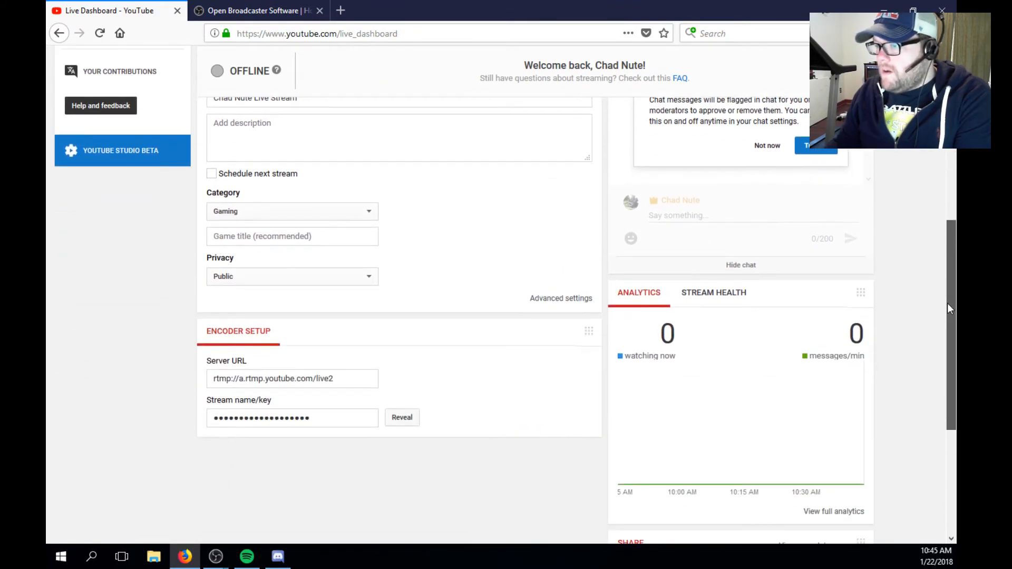
left_click(321, 422)
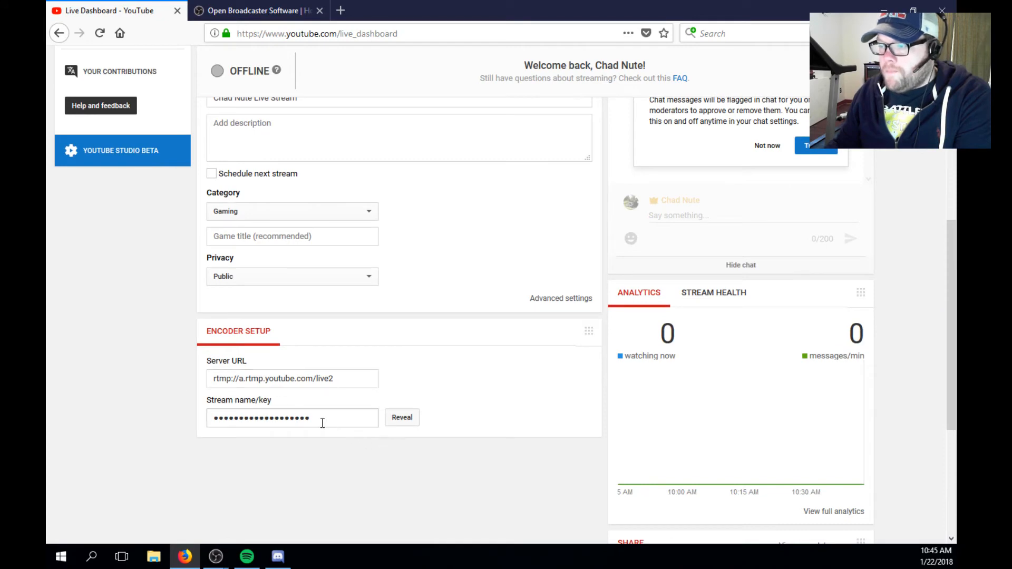
key("ctrl+a")
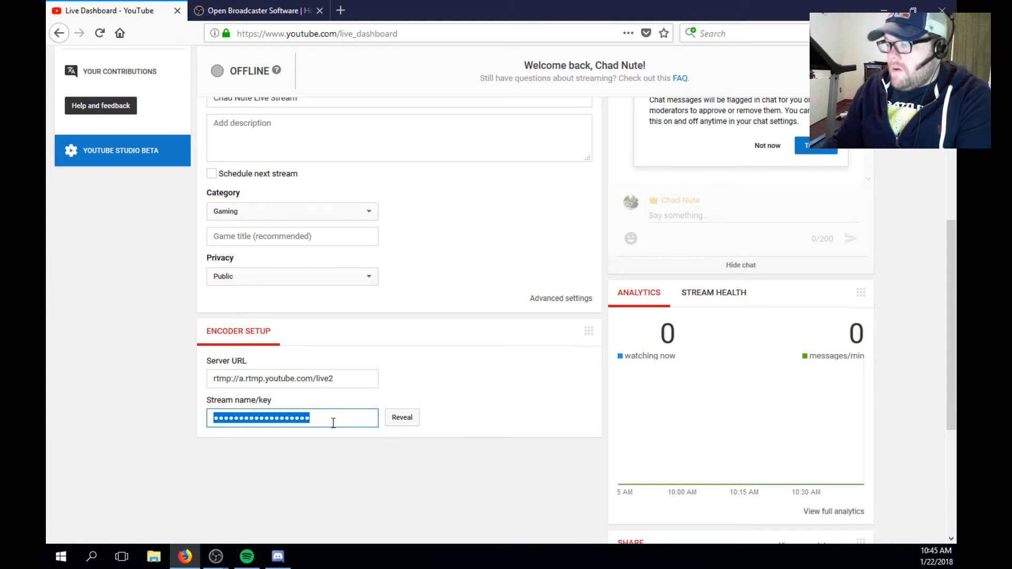
right_click(252, 422)
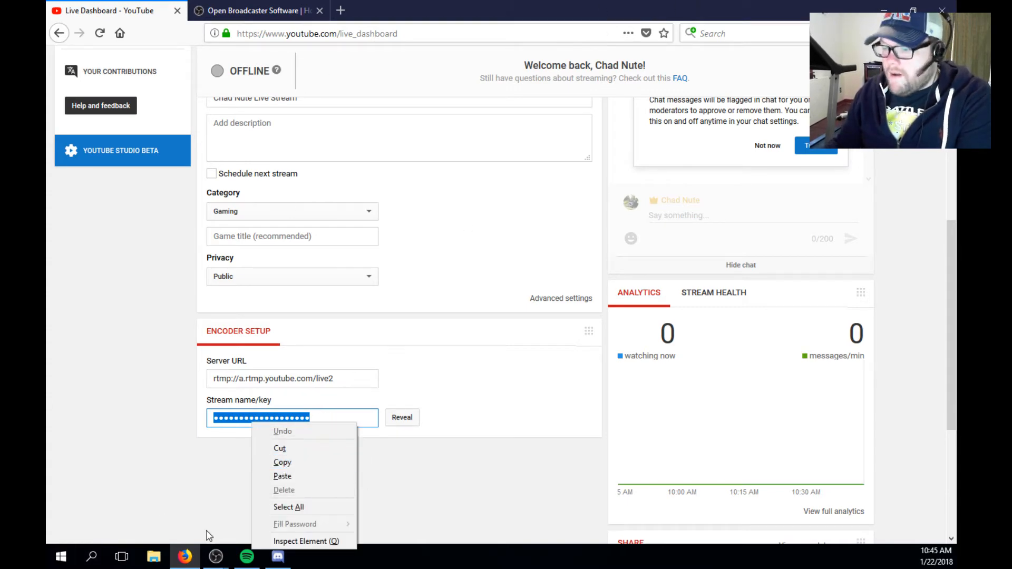
Switch to the OBS settings window and paste the YouTube stream key into the Stream key field.
left_click(216, 556)
left_click(154, 460)
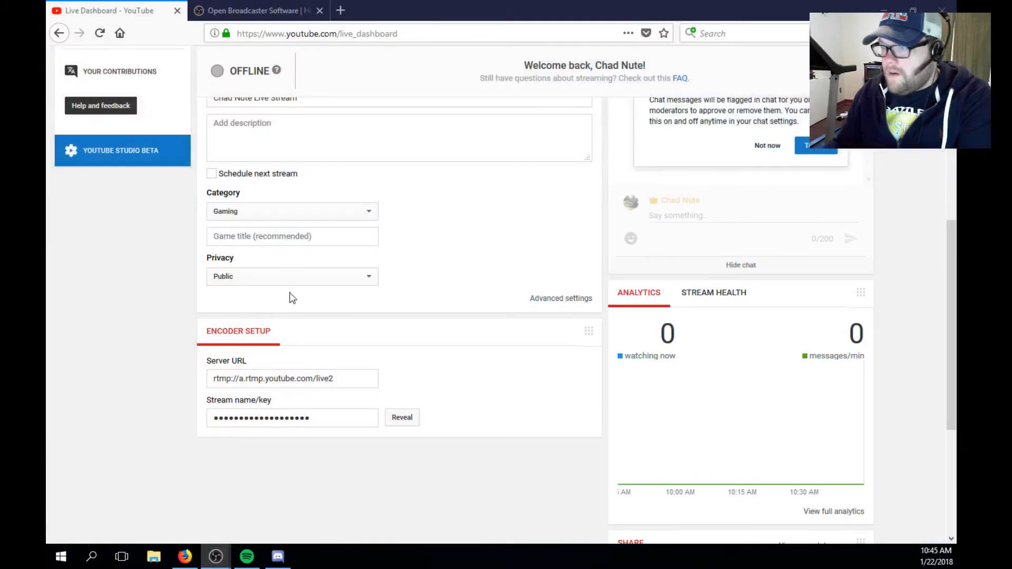
left_click(217, 556)
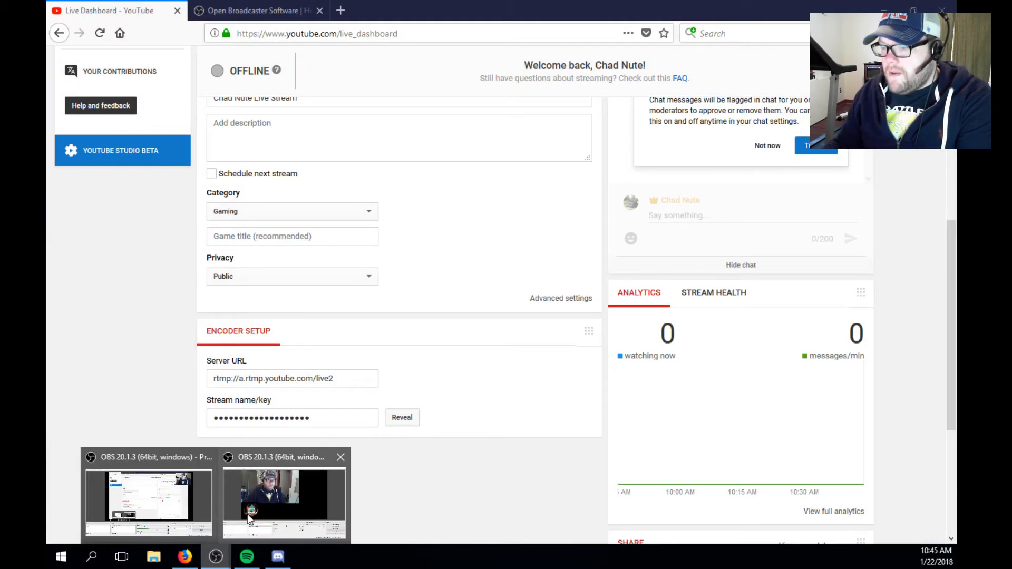
left_click(250, 519)
left_click(492, 142)
key("ctrl+v")
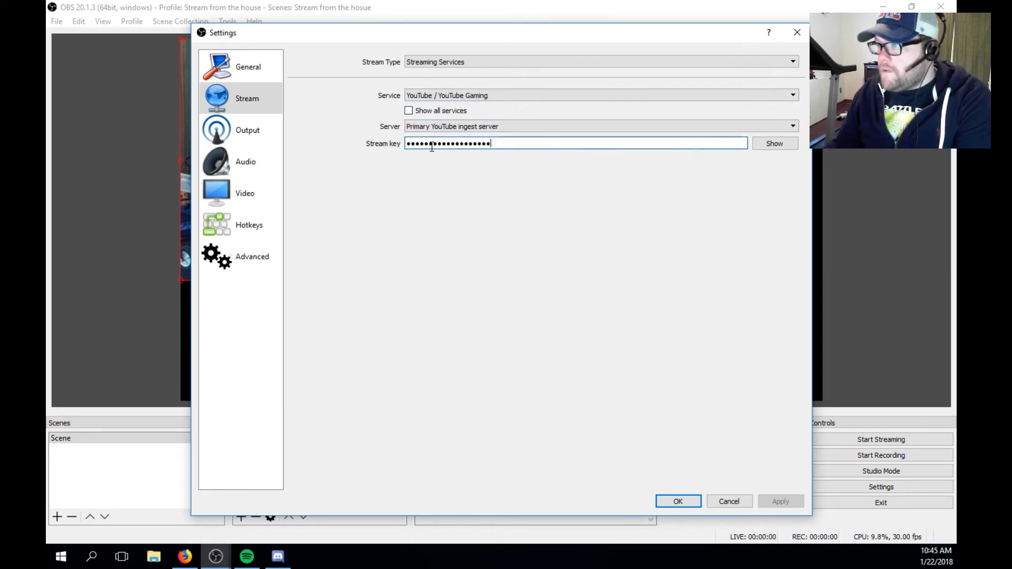
Open the Output settings and examine the streaming video bitrate, the encoder choices and the audio bitrate choices.
left_click(254, 140)
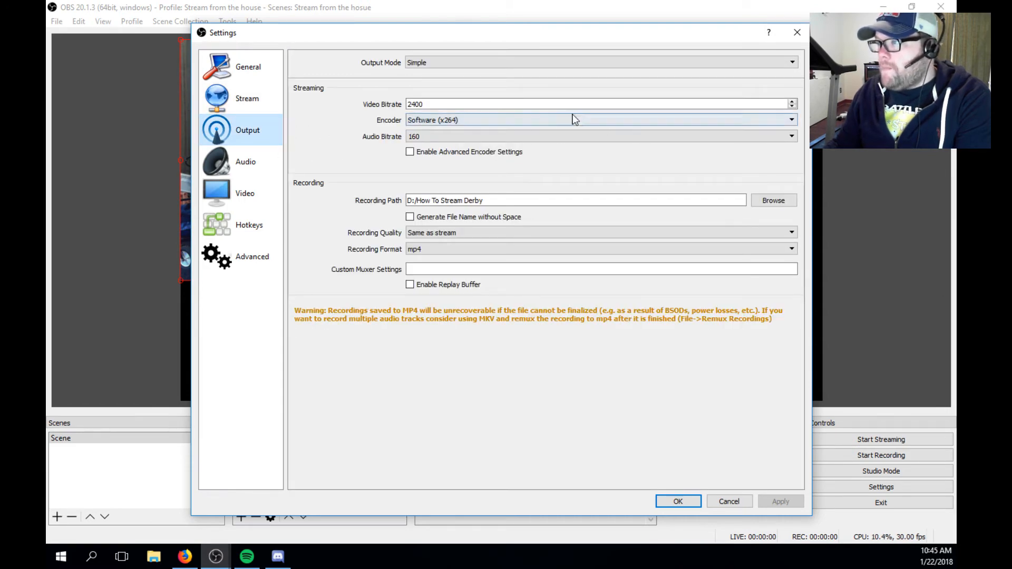
left_click_drag(436, 105, 391, 106)
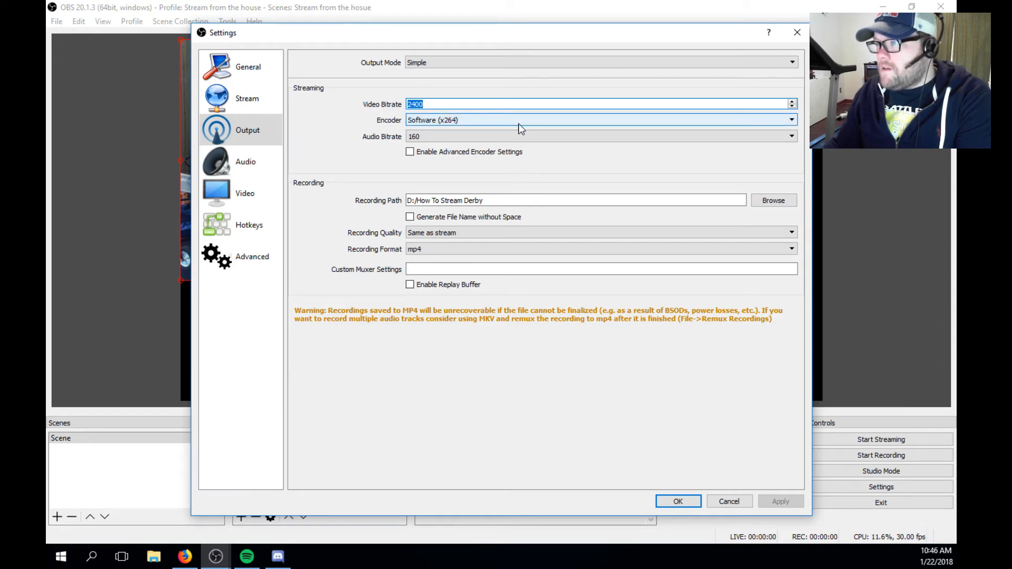
left_click(541, 122)
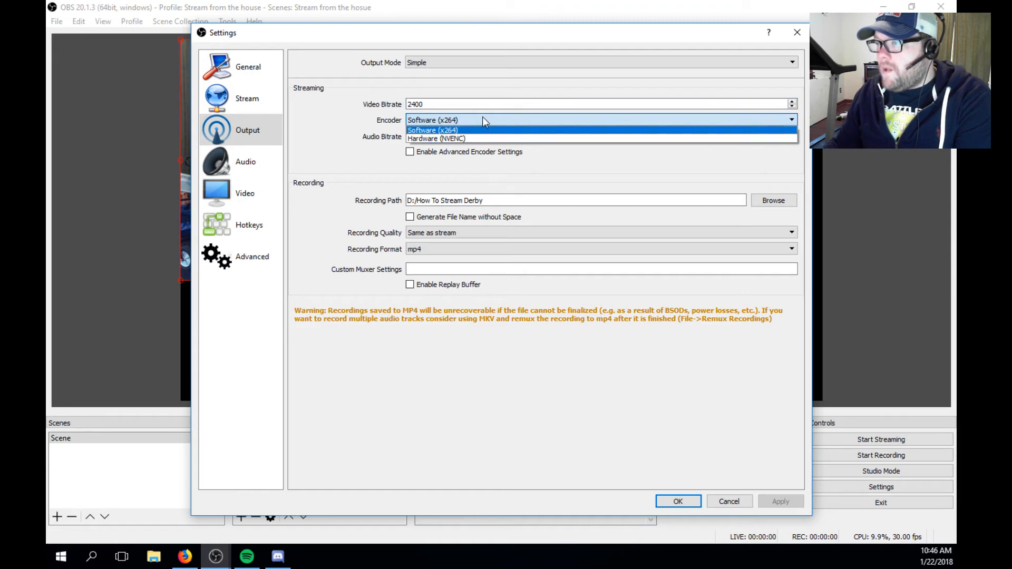
left_click(356, 118)
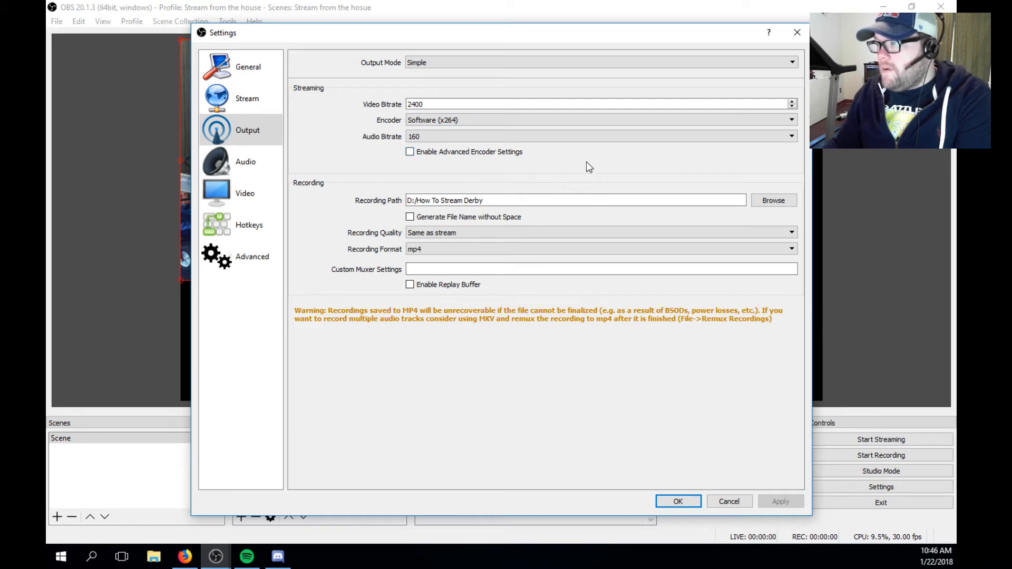
left_click(543, 138)
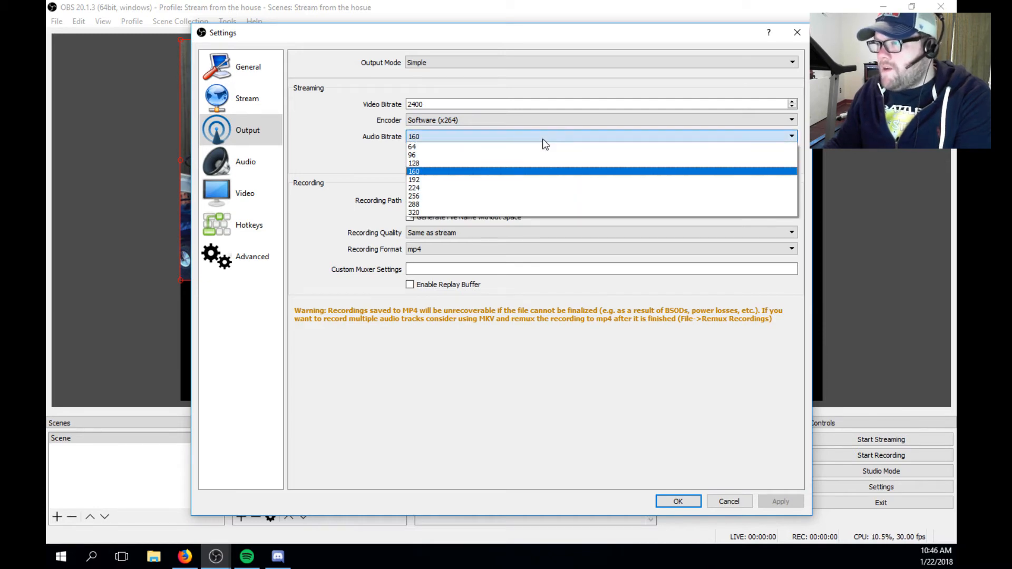
left_click(374, 161)
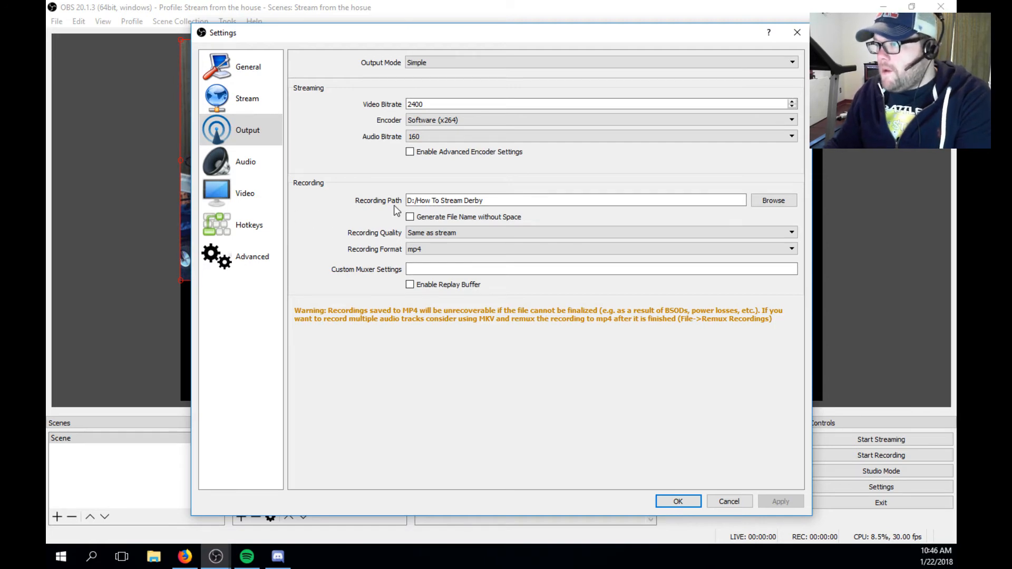
Examine the recording path and the available recording quality and recording format options in the Output settings.
left_click_drag(563, 201, 385, 201)
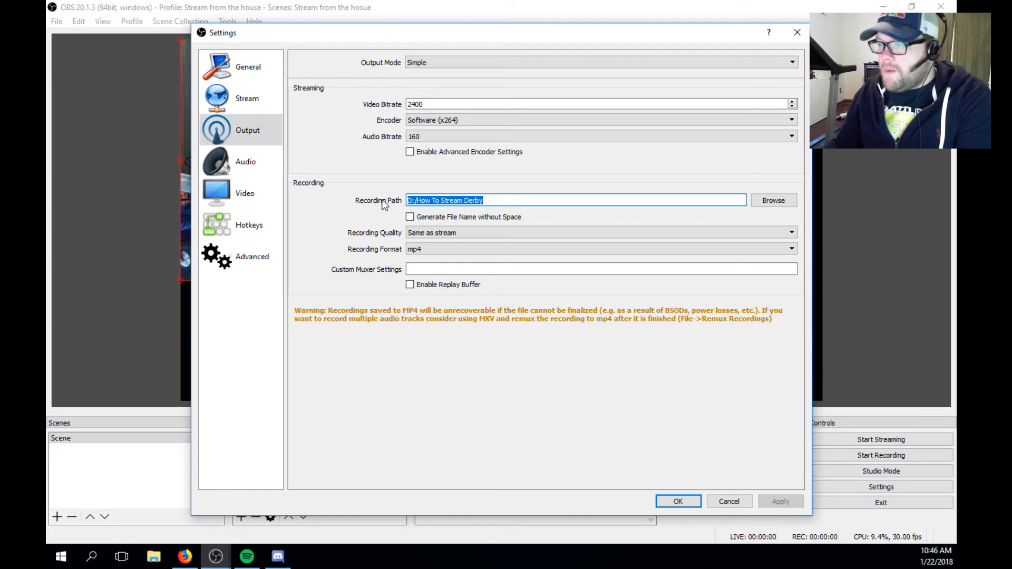
left_click(476, 203)
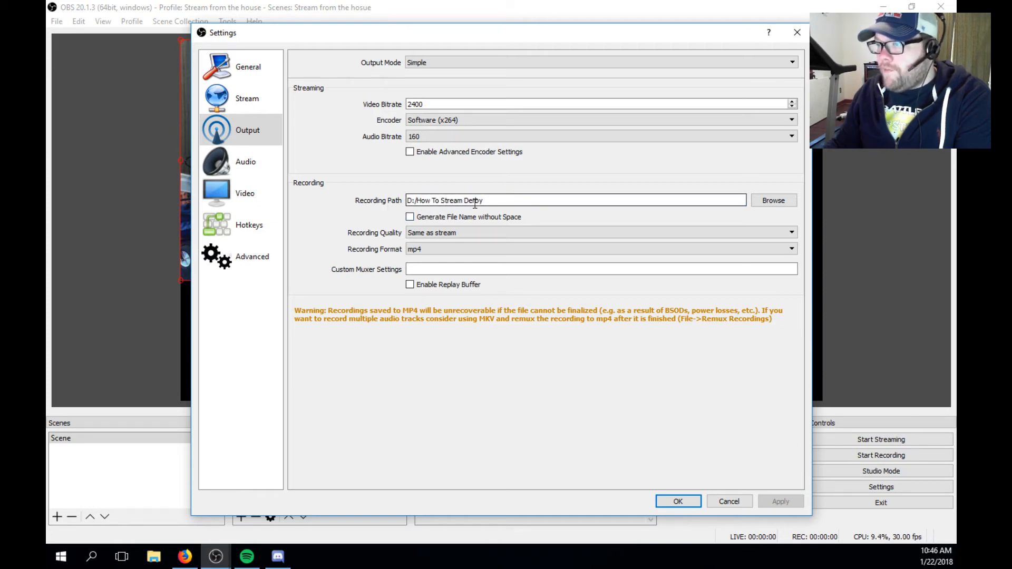
left_click_drag(499, 203, 403, 206)
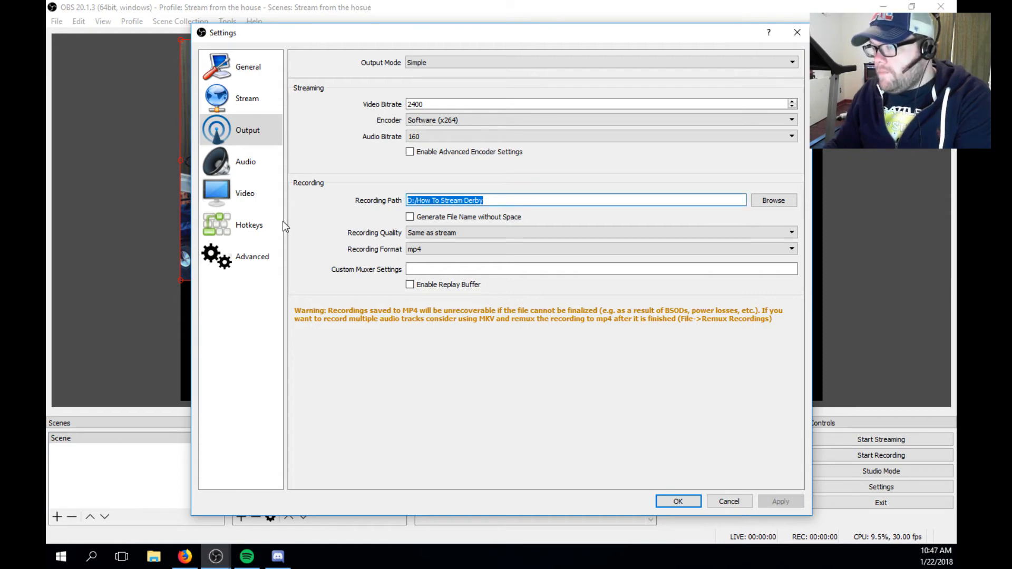
left_click(609, 237)
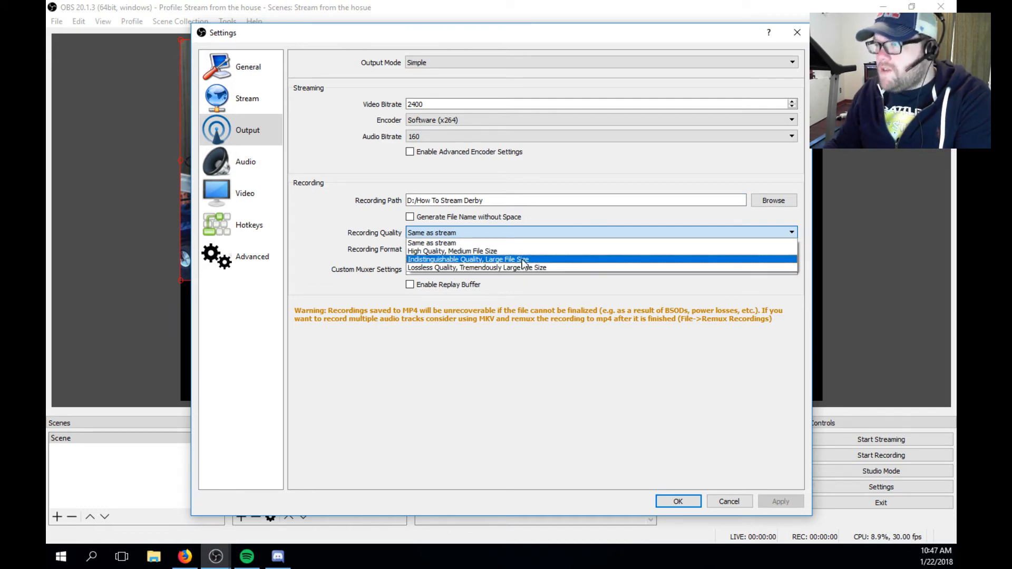
left_click(359, 215)
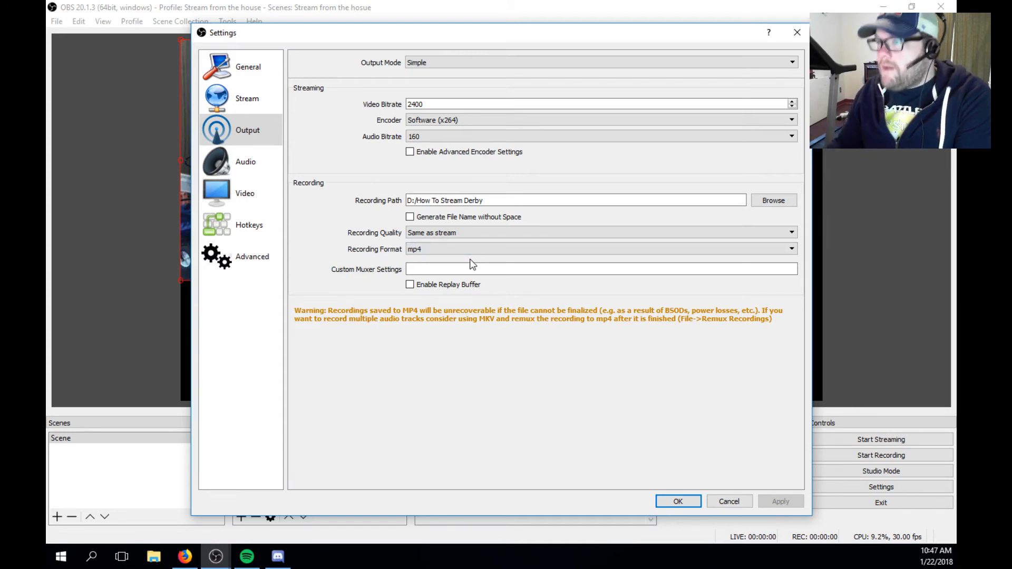
left_click(443, 251)
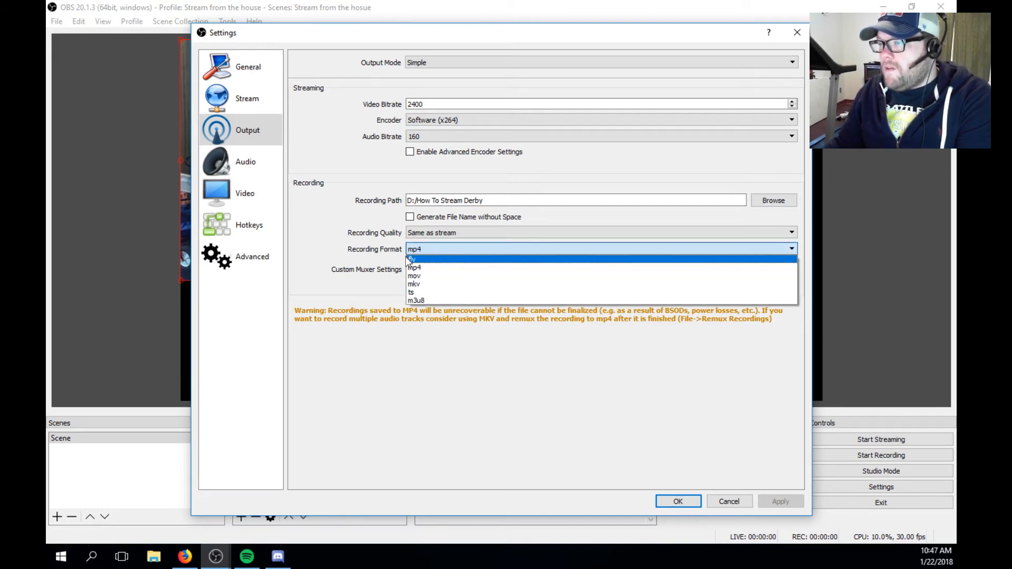
left_click(367, 266)
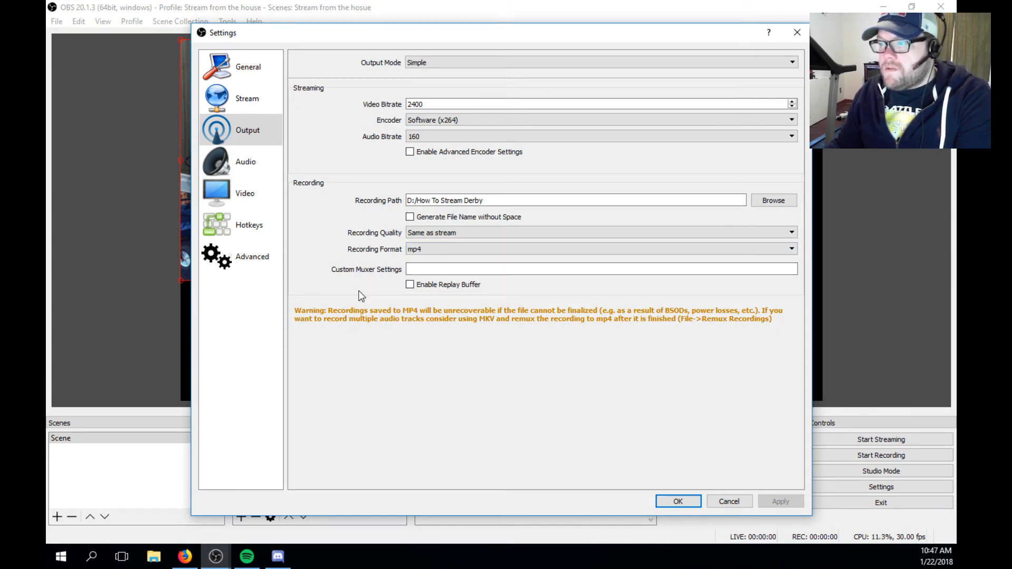
left_click(448, 248)
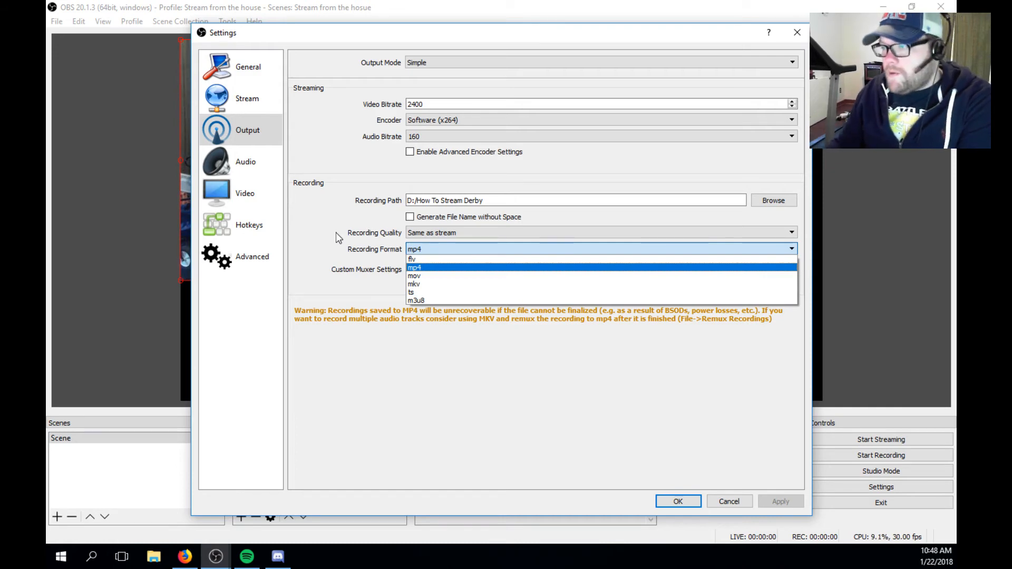
left_click(308, 282)
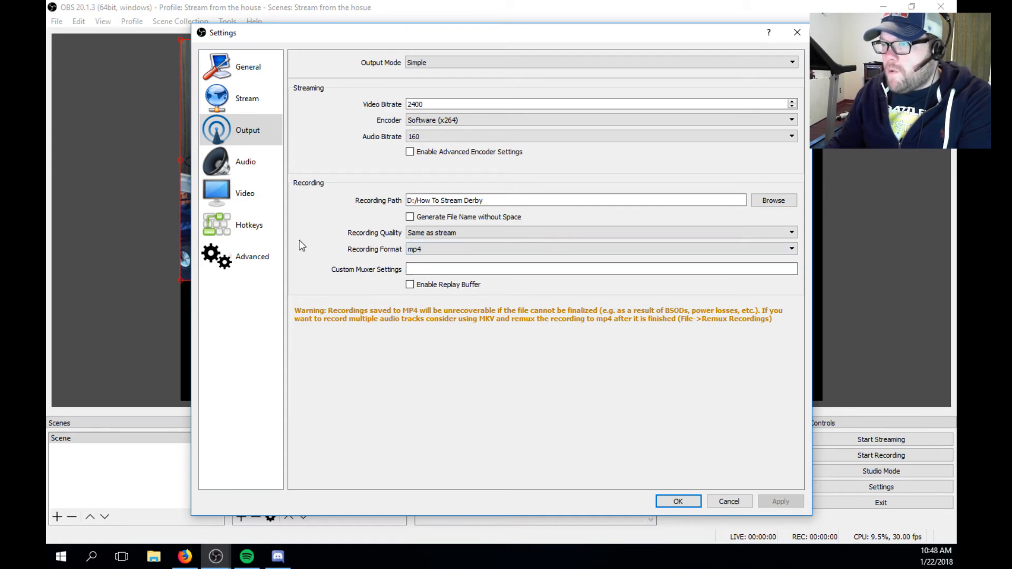
Open the Audio settings and examine the available sample rates and channel modes.
left_click(244, 172)
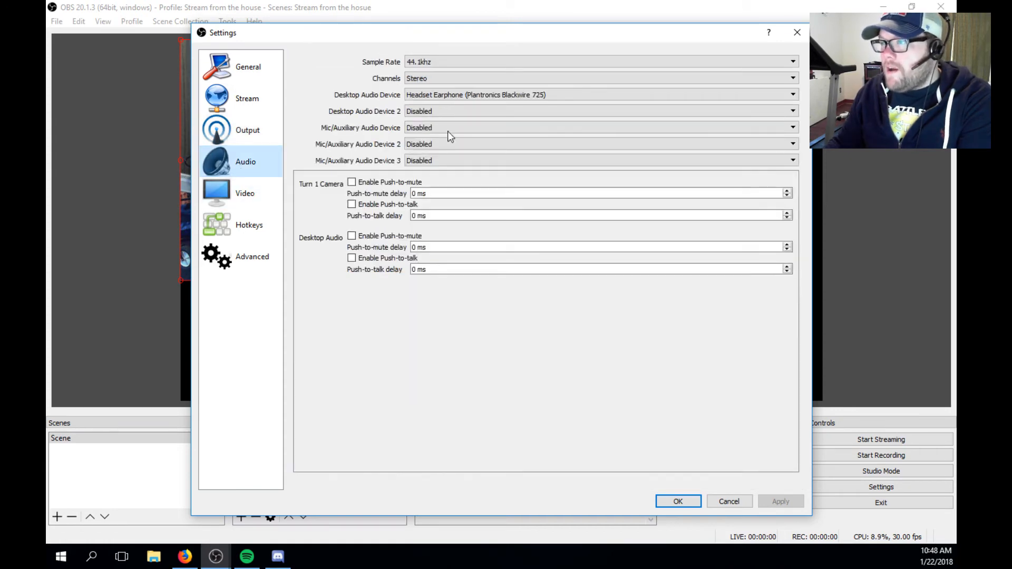
left_click(494, 64)
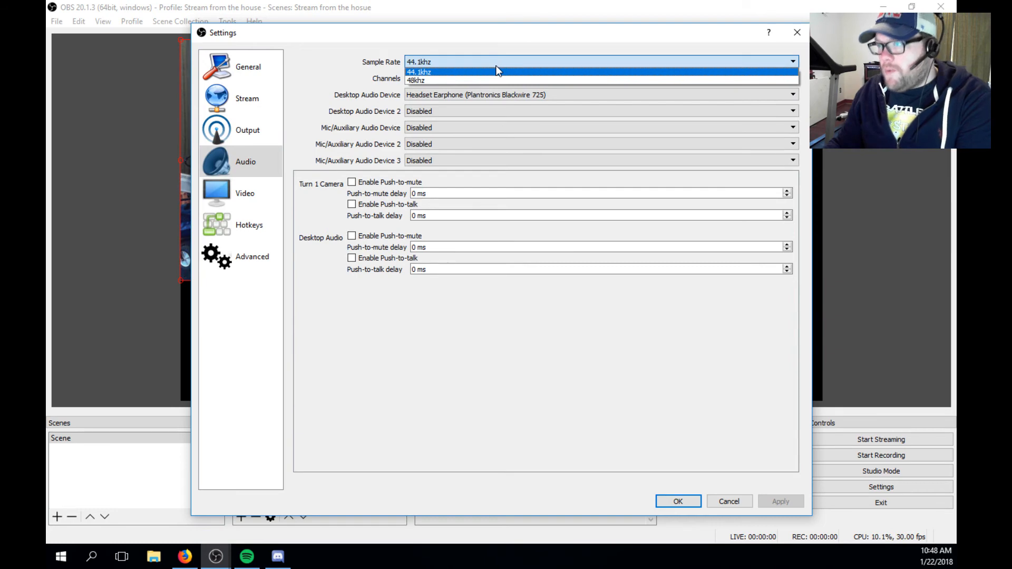
left_click(333, 59)
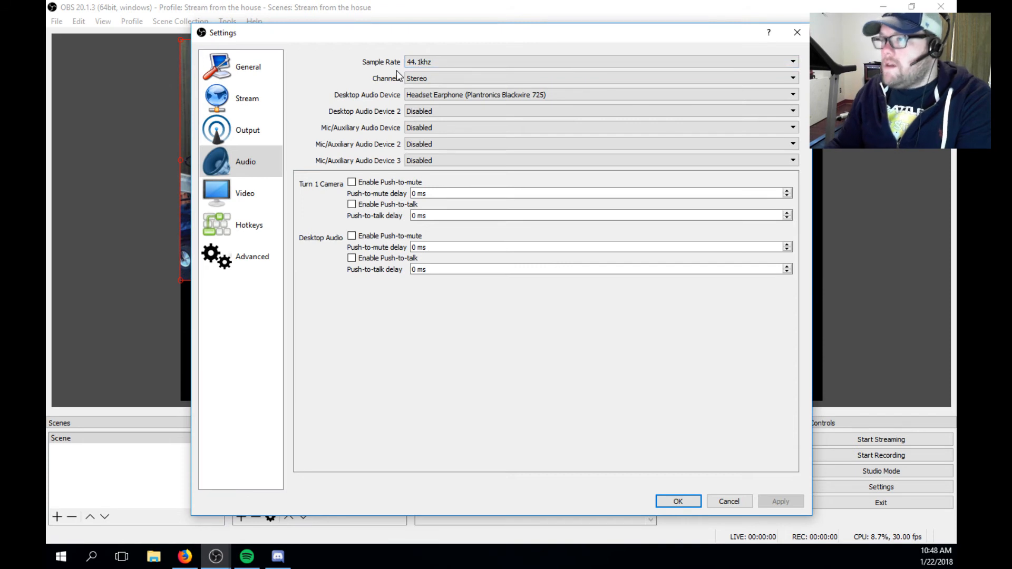
left_click(532, 80)
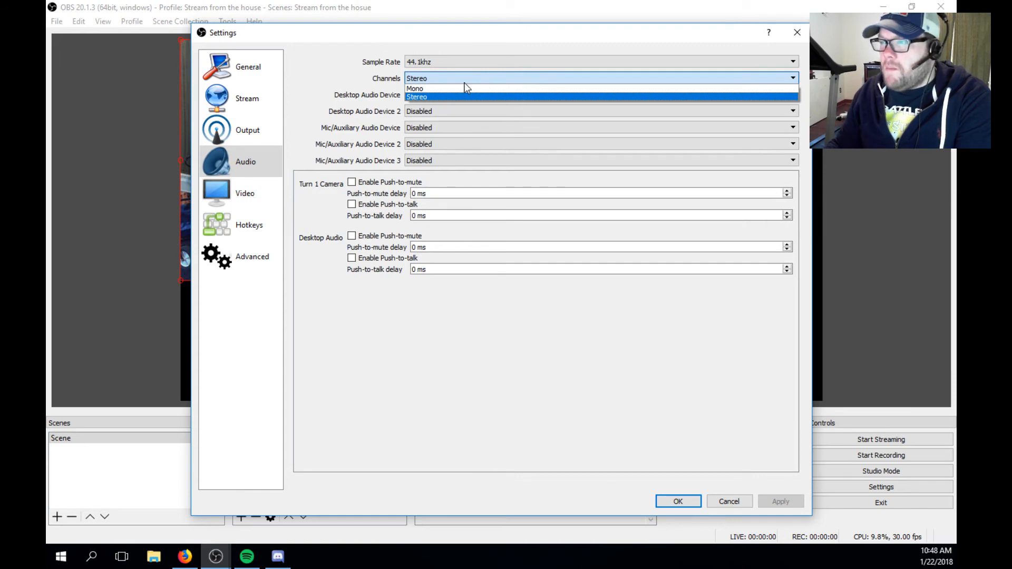
left_click(348, 81)
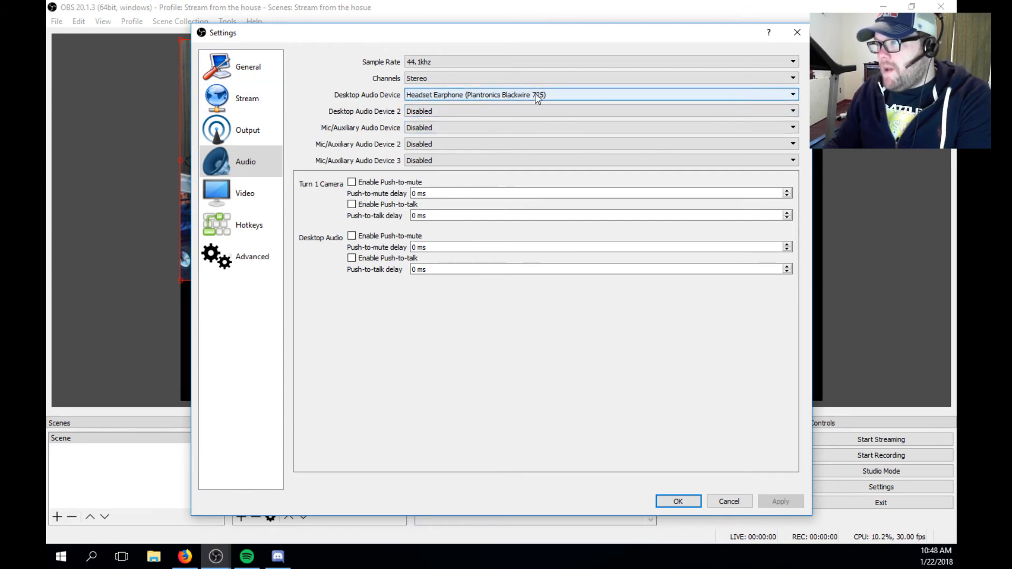
Review the desktop audio device choices and set Desktop Audio Device to Speakers (7- High Definition Audio Device).
left_click(592, 95)
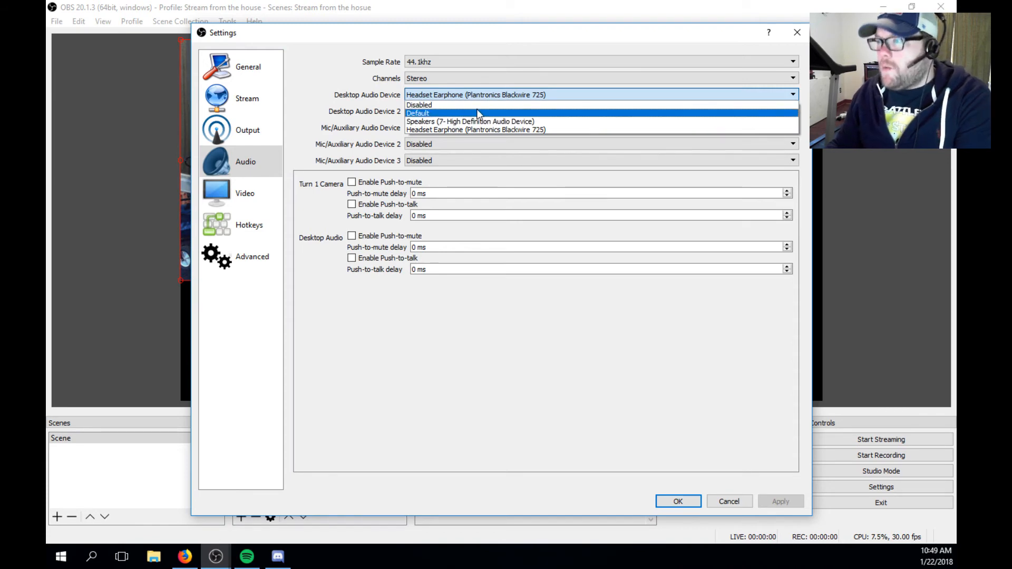
left_click(352, 77)
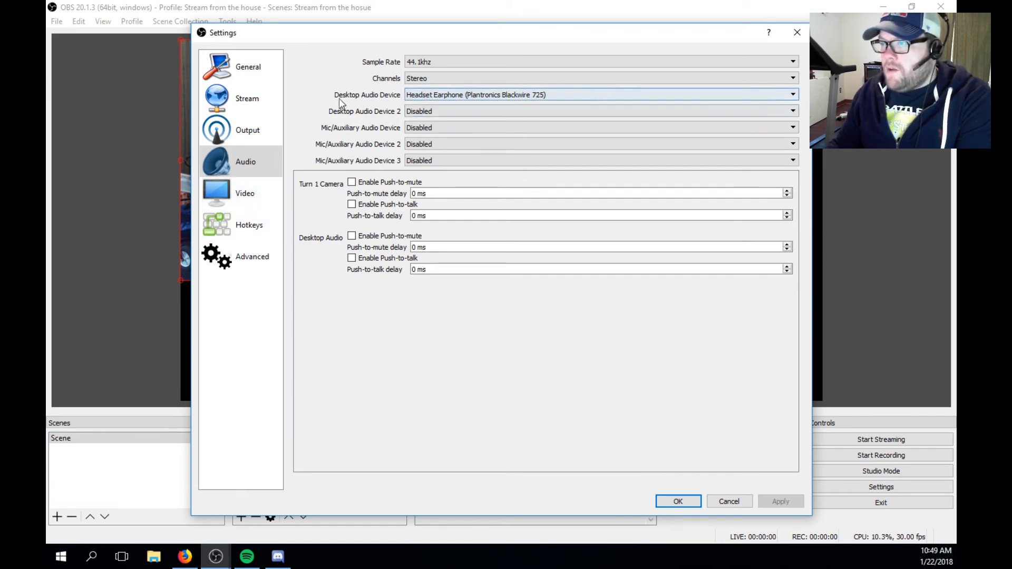
left_click(479, 95)
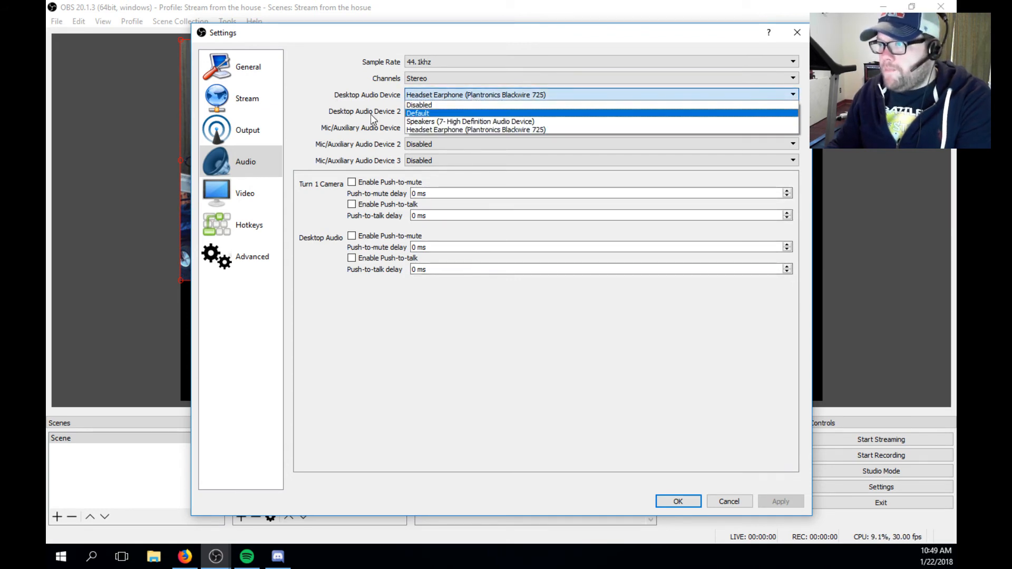
left_click(432, 122)
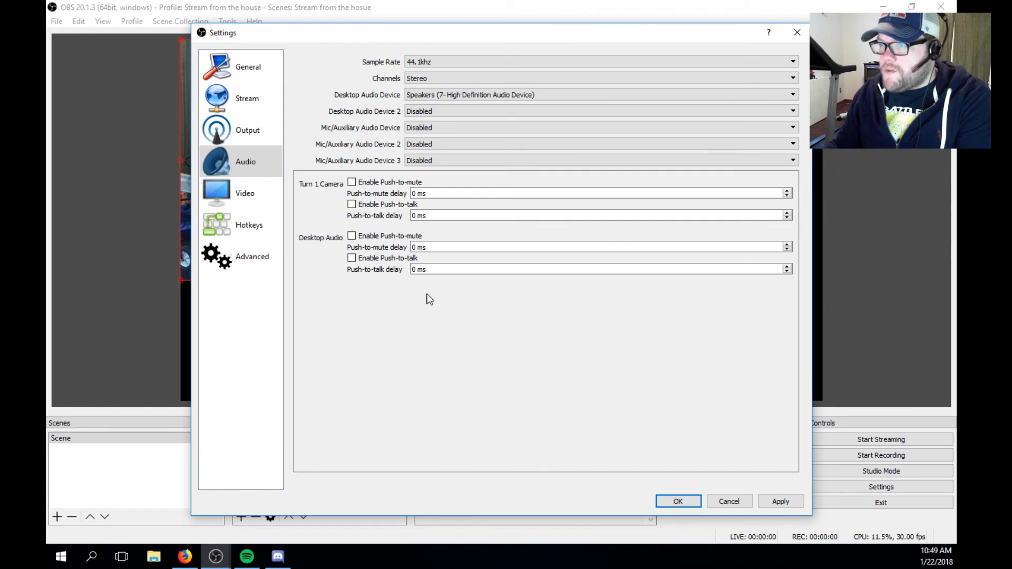
Set the base and output video resolutions to 1280x720 and choose the Bicubic (Sharpened scaling, 16 samples) downscale filter.
left_click(240, 196)
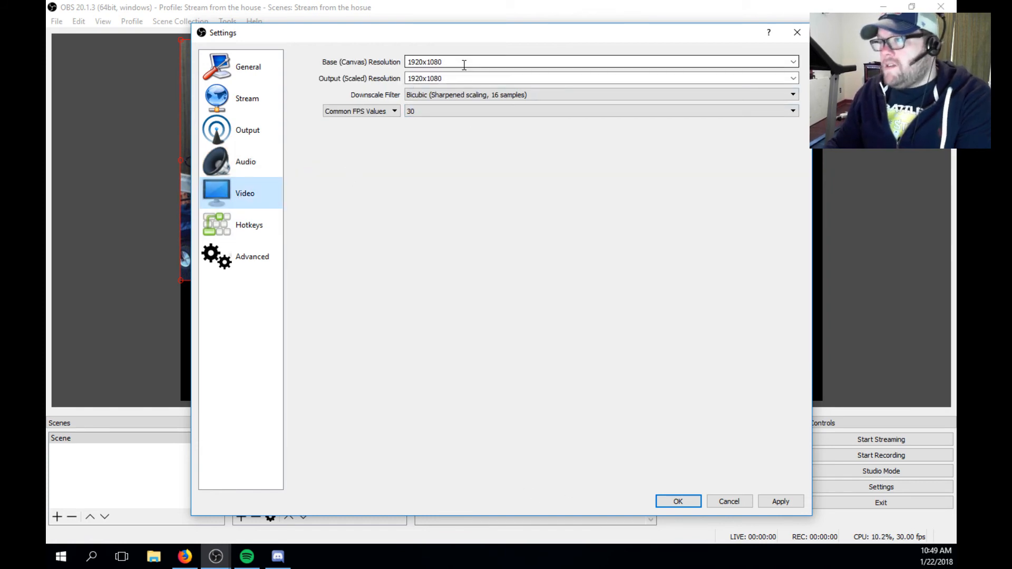
left_click(620, 61)
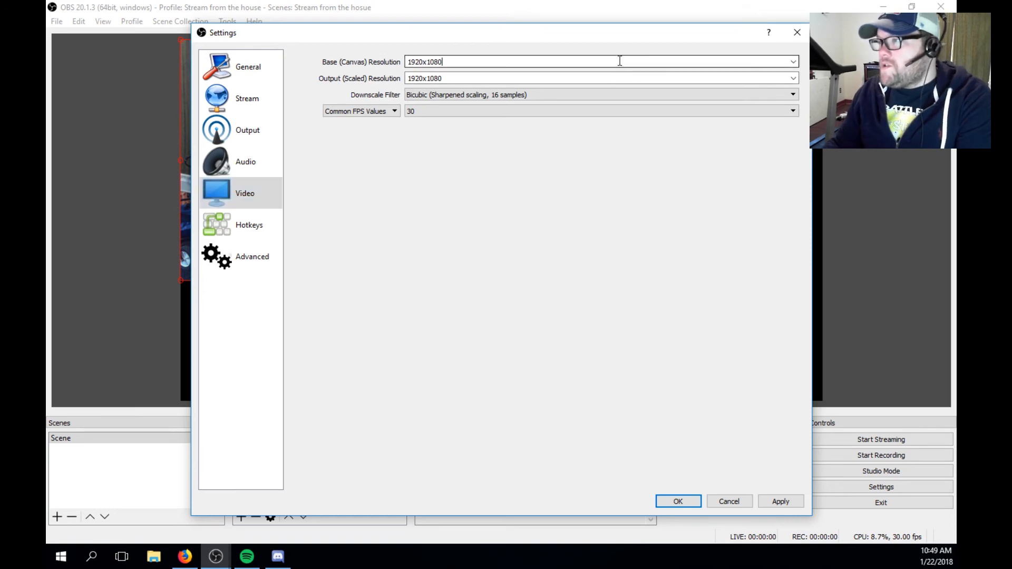
left_click(791, 63)
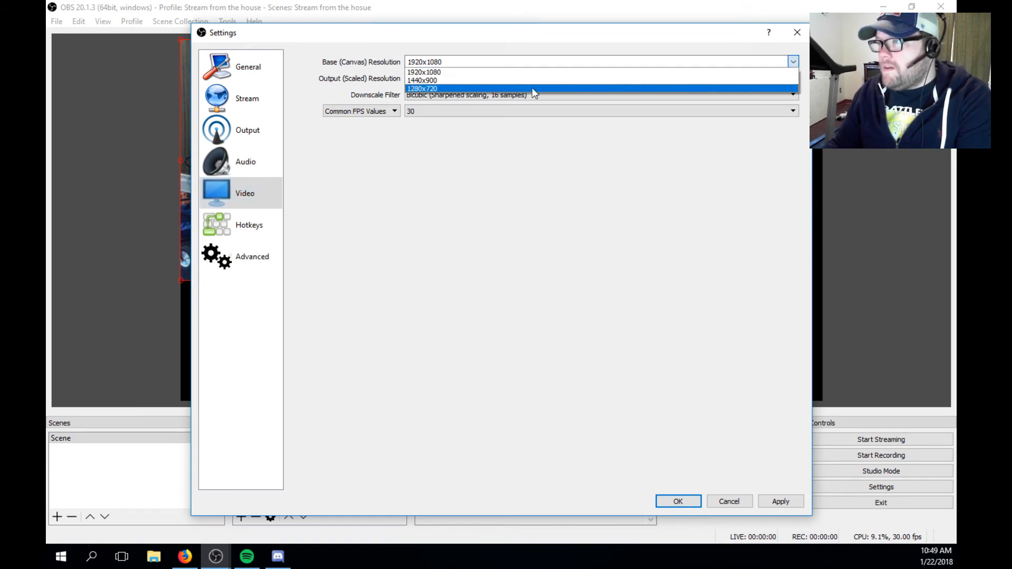
left_click(453, 88)
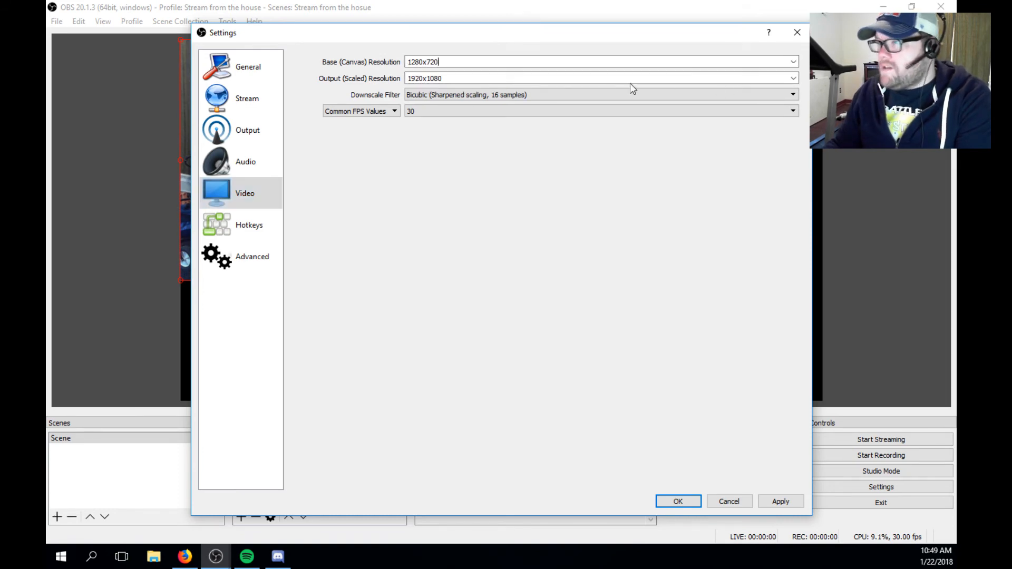
left_click(792, 78)
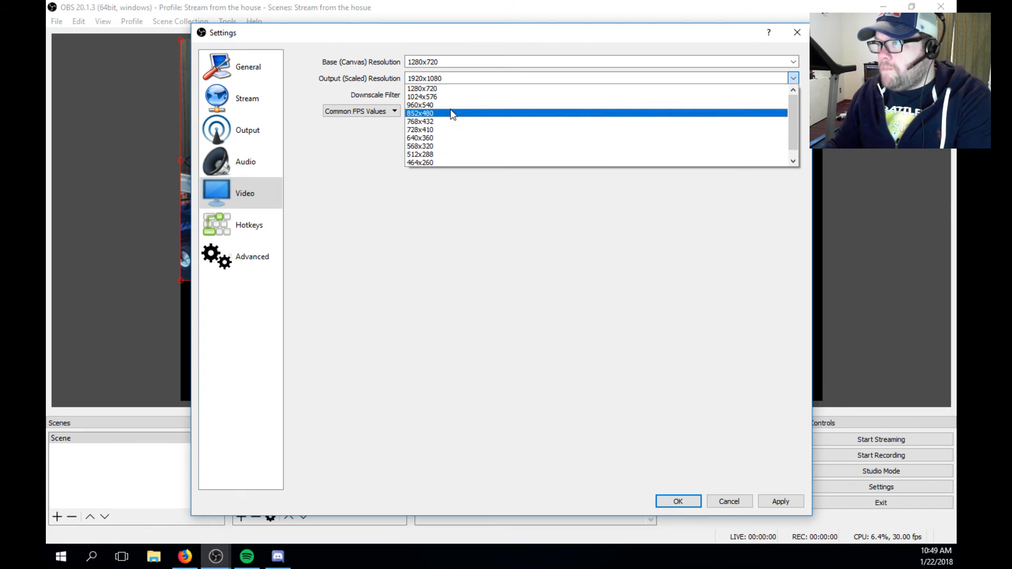
left_click(441, 88)
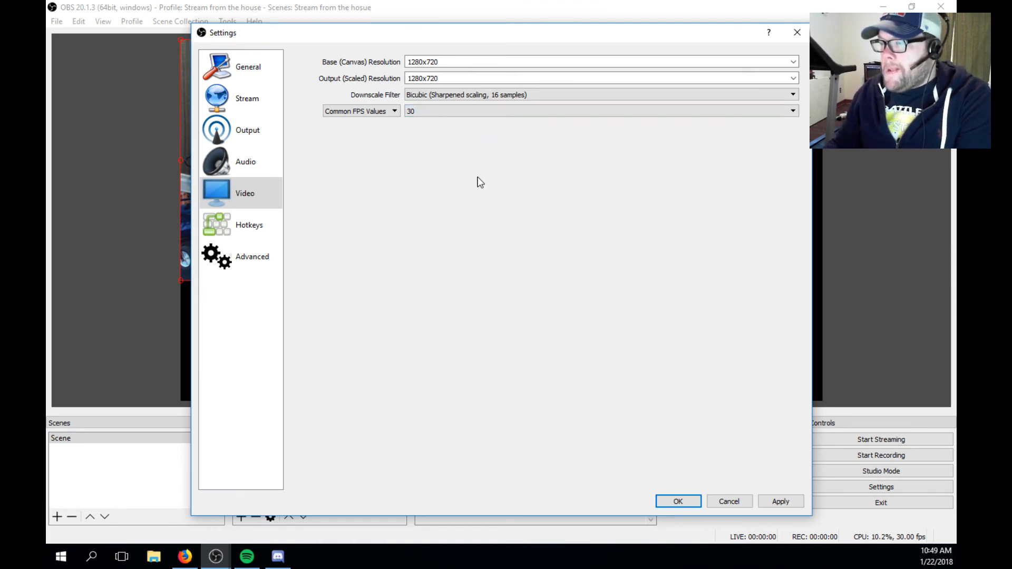
left_click(651, 95)
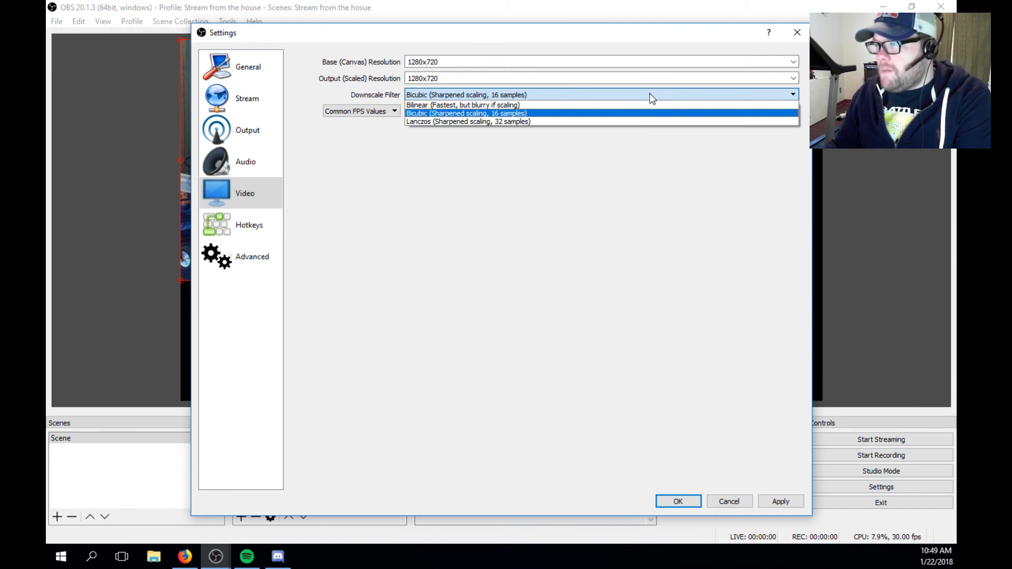
left_click(502, 114)
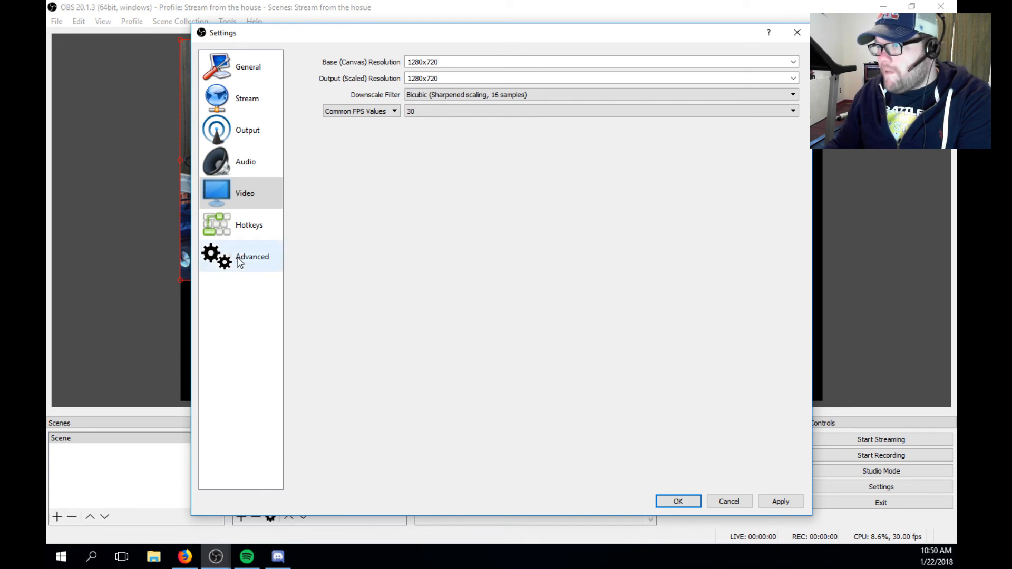
Look over the hotkey settings and set the advanced Audio Monitoring Device to Speakers (7- High Definition Audio Device).
left_click(243, 239)
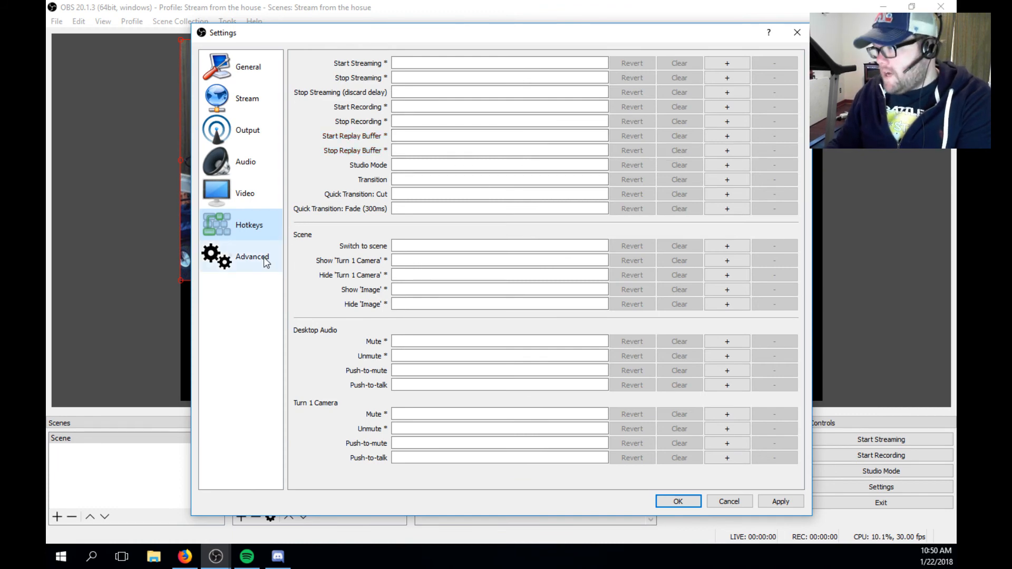
left_click(228, 269)
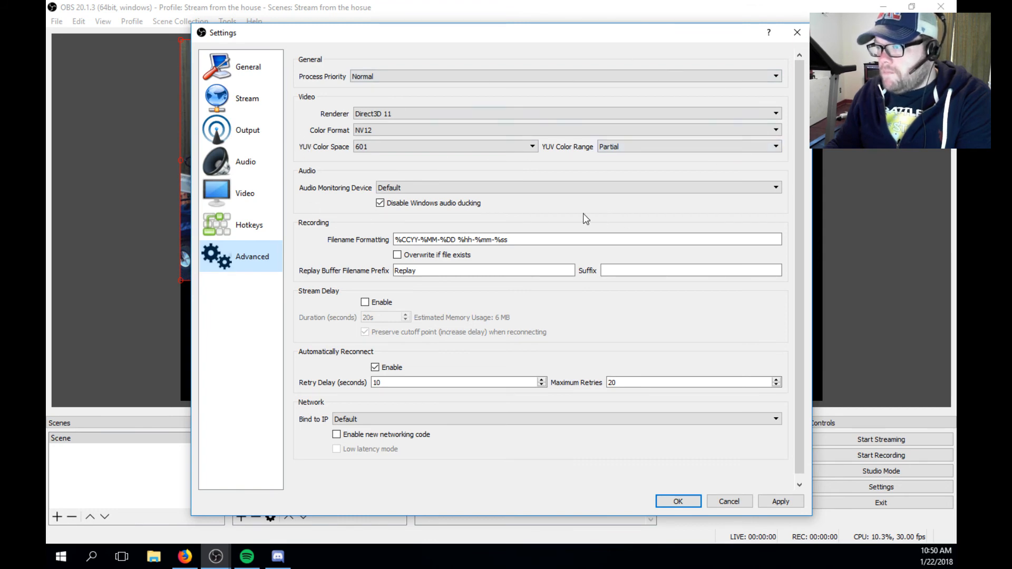
left_click(483, 188)
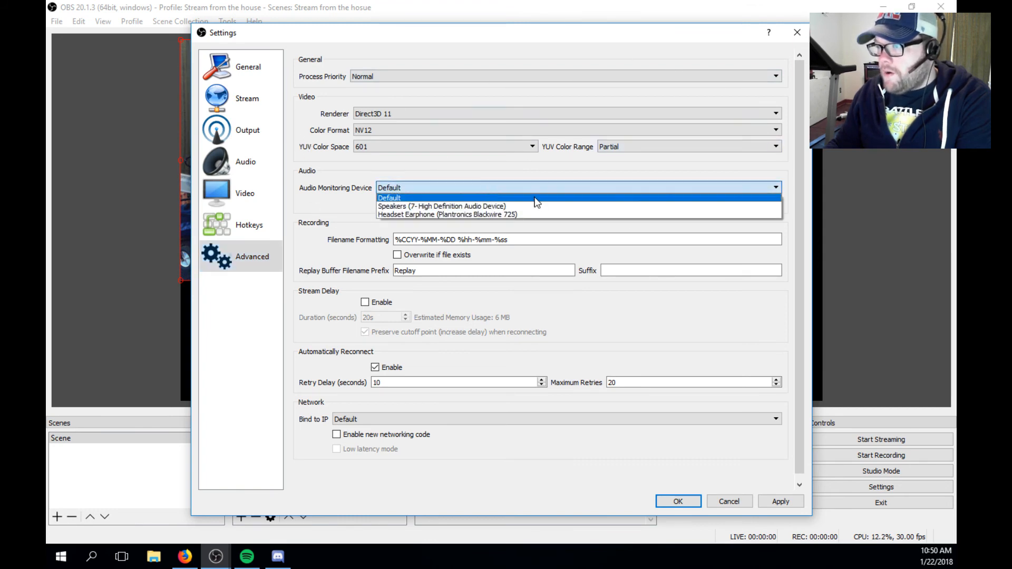
left_click(474, 206)
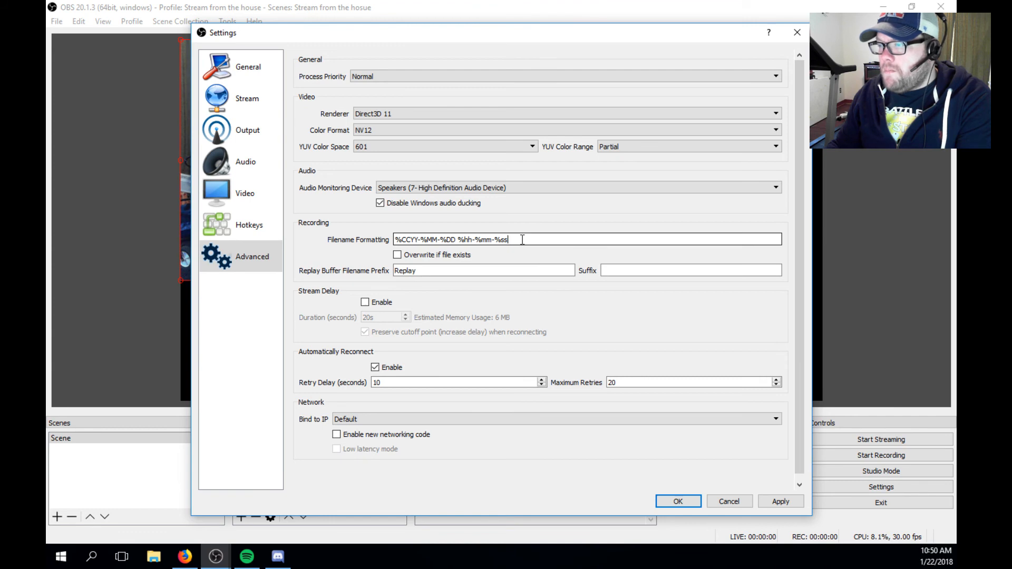
Review the recording filename format and the automatic reconnect delay and retries, and save the settings.
left_click_drag(522, 240, 397, 240)
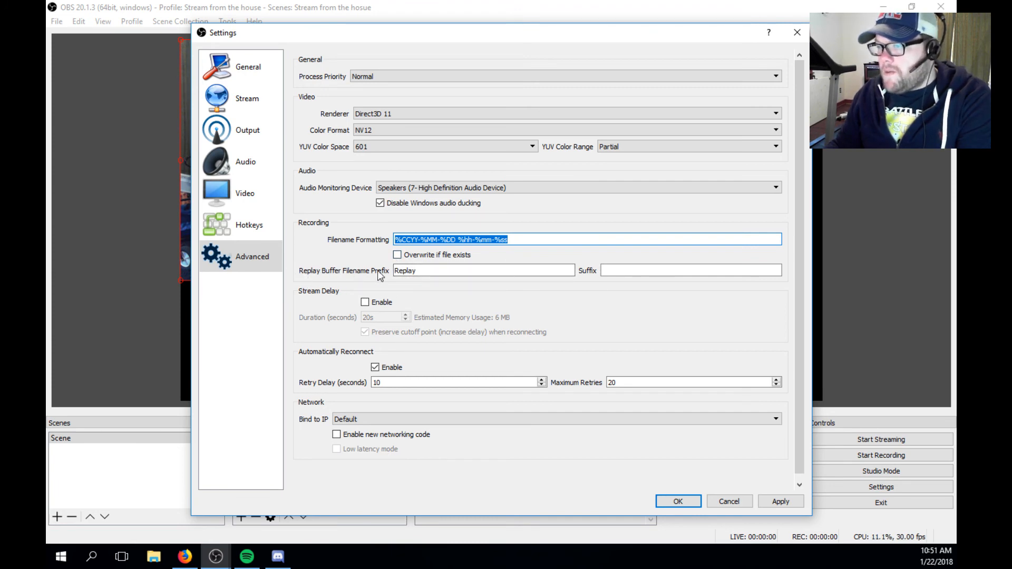
left_click(780, 270)
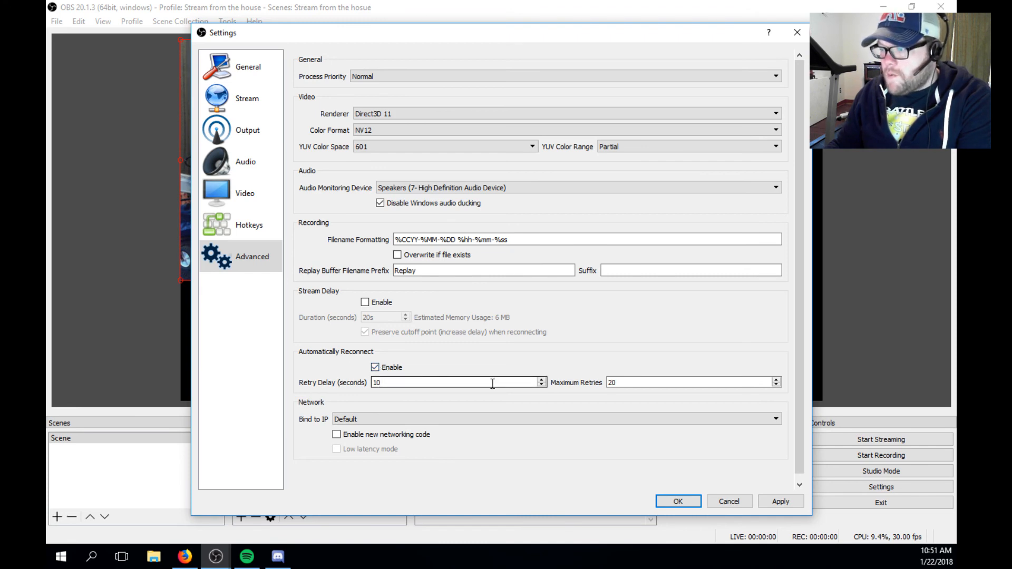
left_click_drag(405, 384, 370, 385)
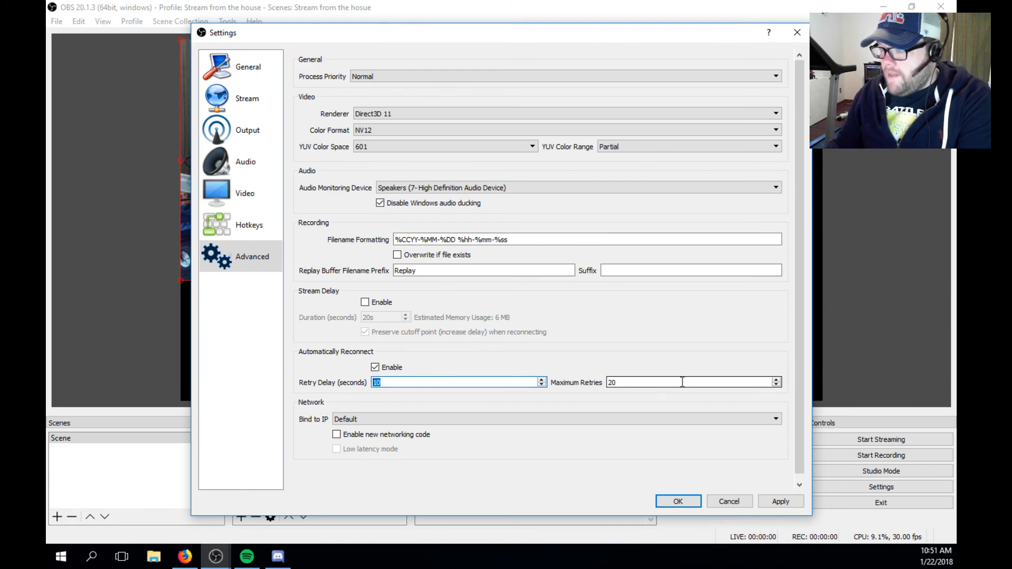
left_click_drag(645, 382, 551, 381)
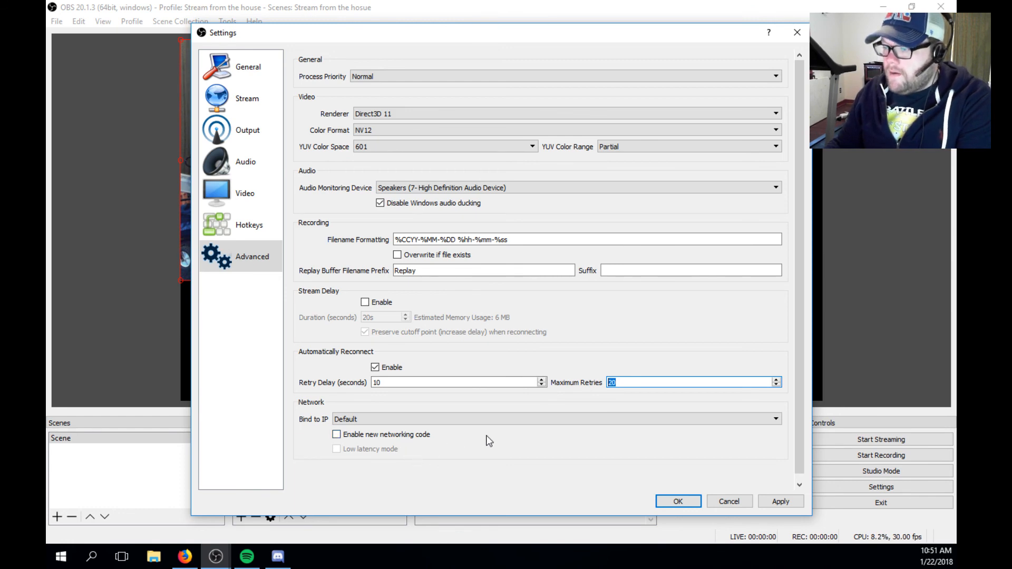
left_click_drag(797, 394, 798, 412)
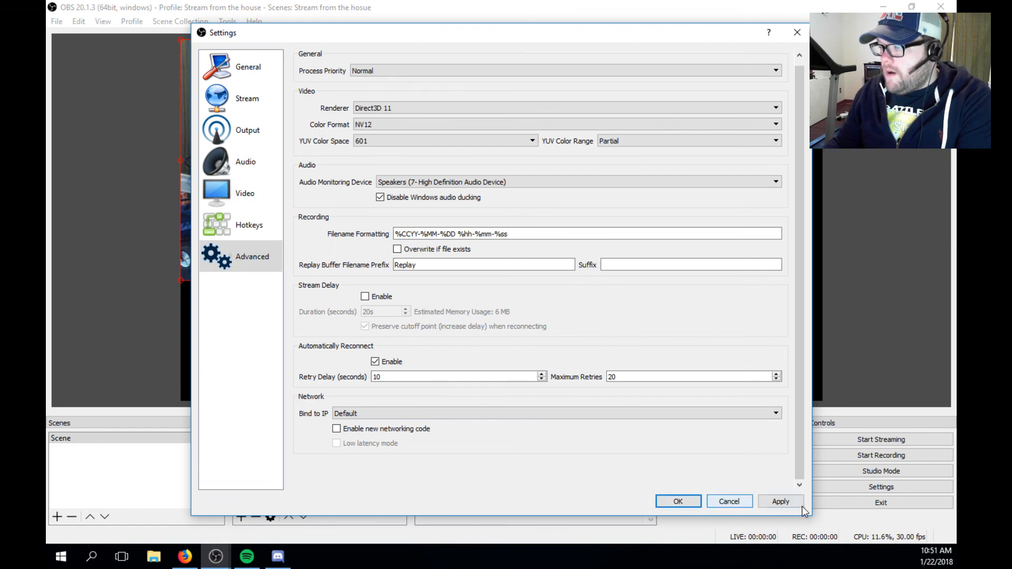
left_click(694, 505)
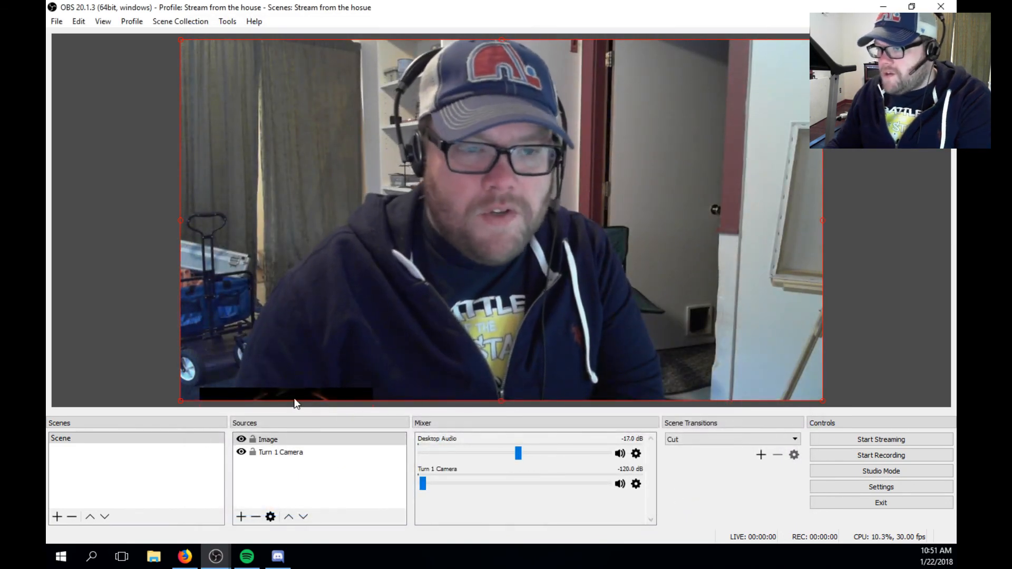
Bring the logo image fully into the canvas, shrink it to roughly half size and place it near the canvas's upper-left corner.
left_click(276, 397)
left_click_drag(276, 398, 267, 235)
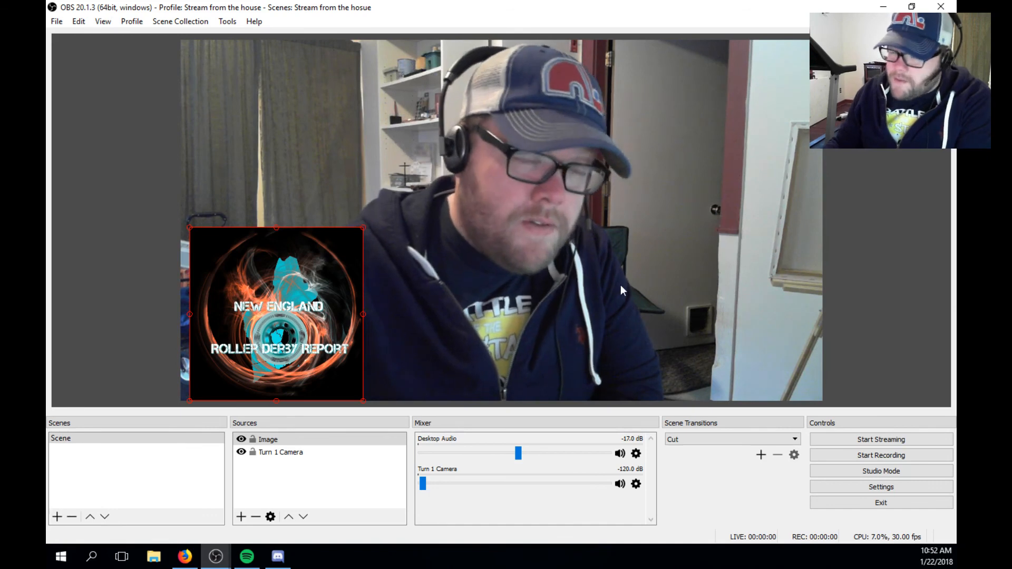
left_click_drag(361, 230, 286, 305)
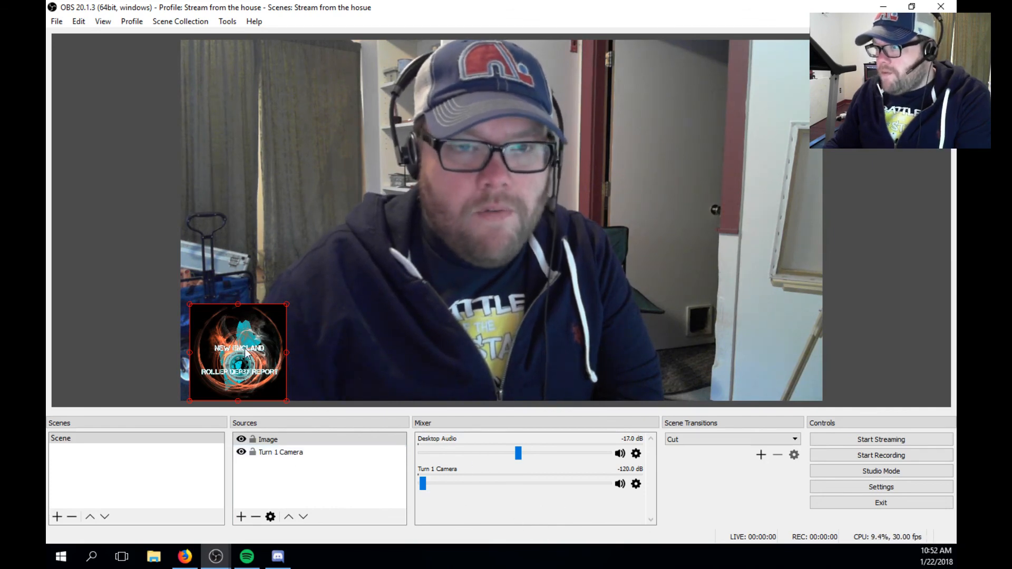
left_click_drag(244, 350, 242, 342)
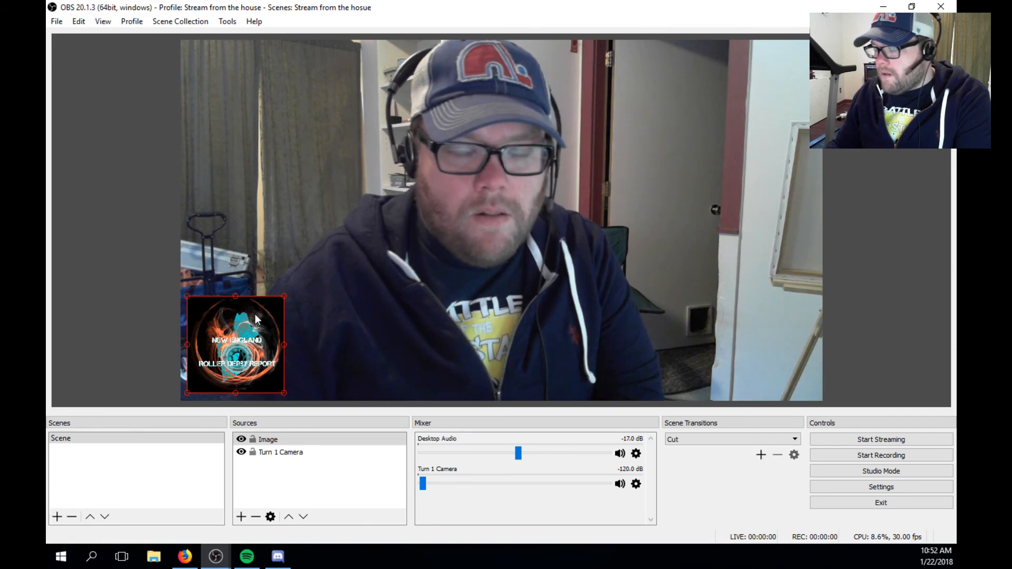
left_click_drag(246, 325, 250, 78)
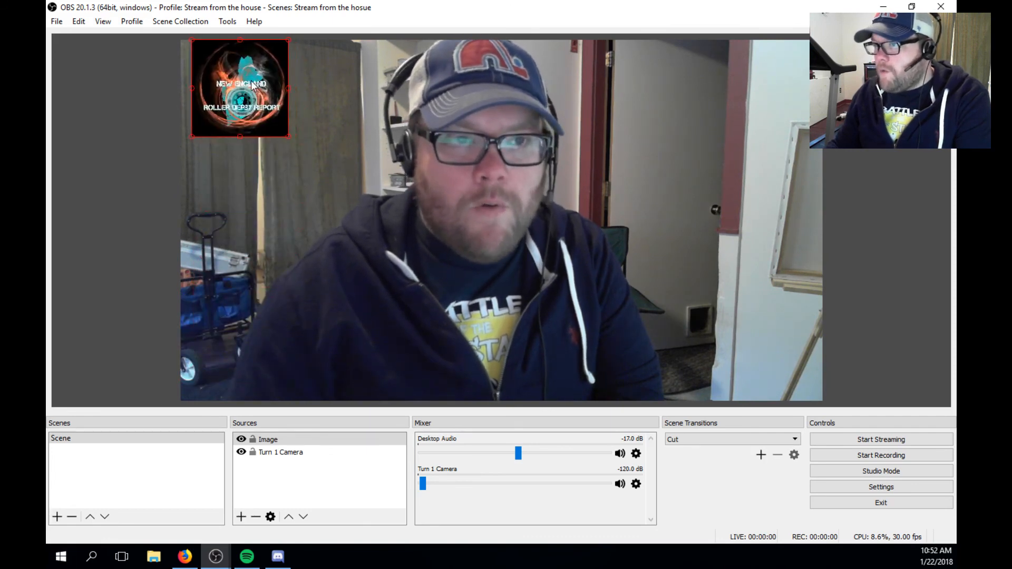